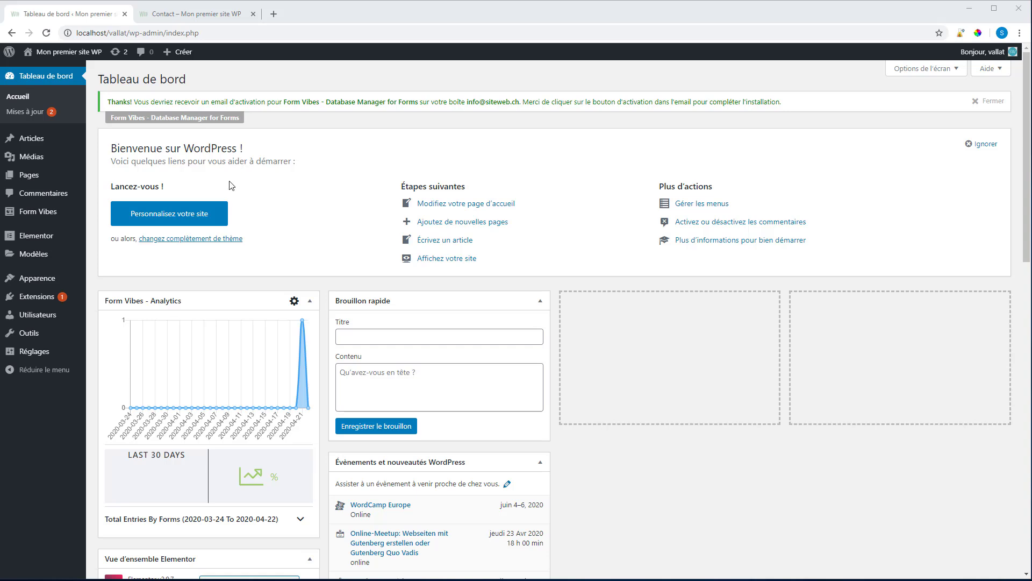
Create a new Elementor template of type Popup named "popup".
{"action": "mouse_move", "coordinate": [32, 238]}
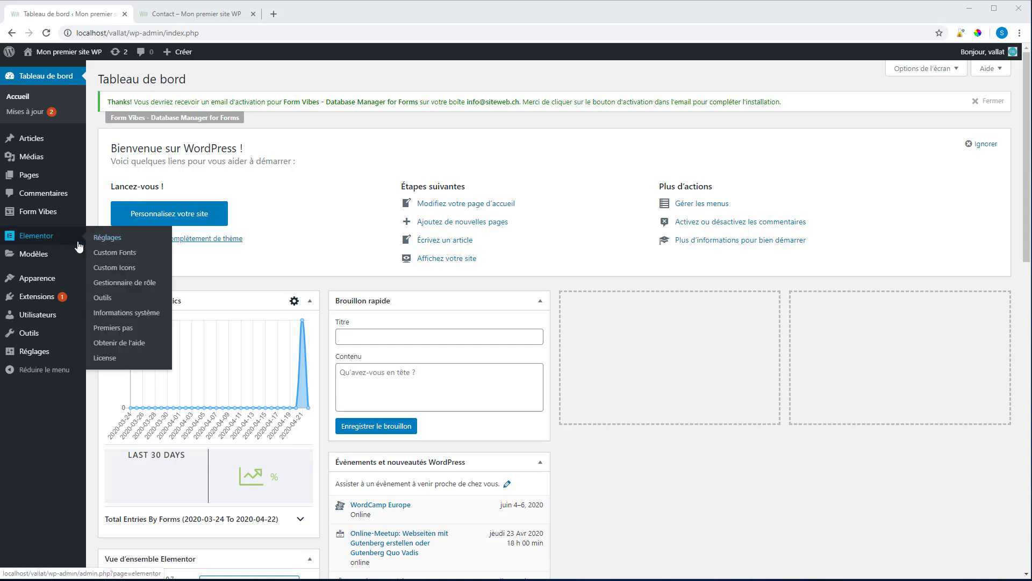
{"action": "mouse_move", "coordinate": [57, 257]}
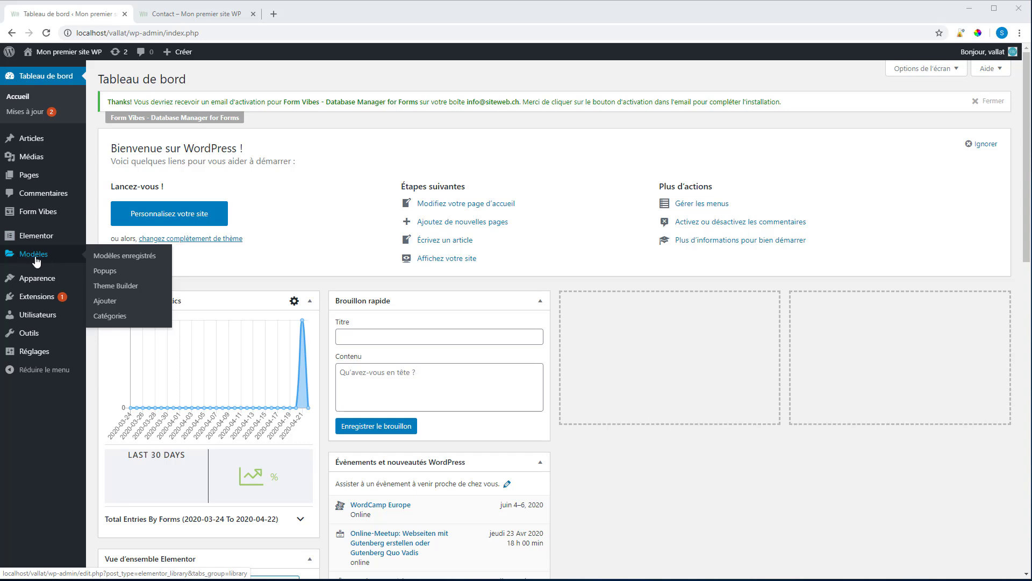
{"action": "left_click", "coordinate": [108, 272]}
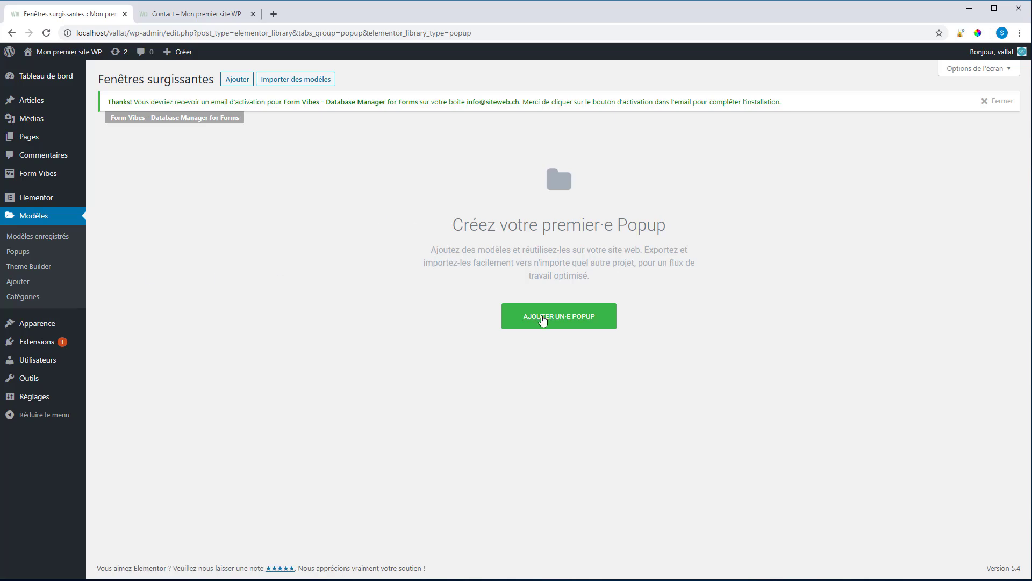
{"action": "left_click", "coordinate": [546, 318]}
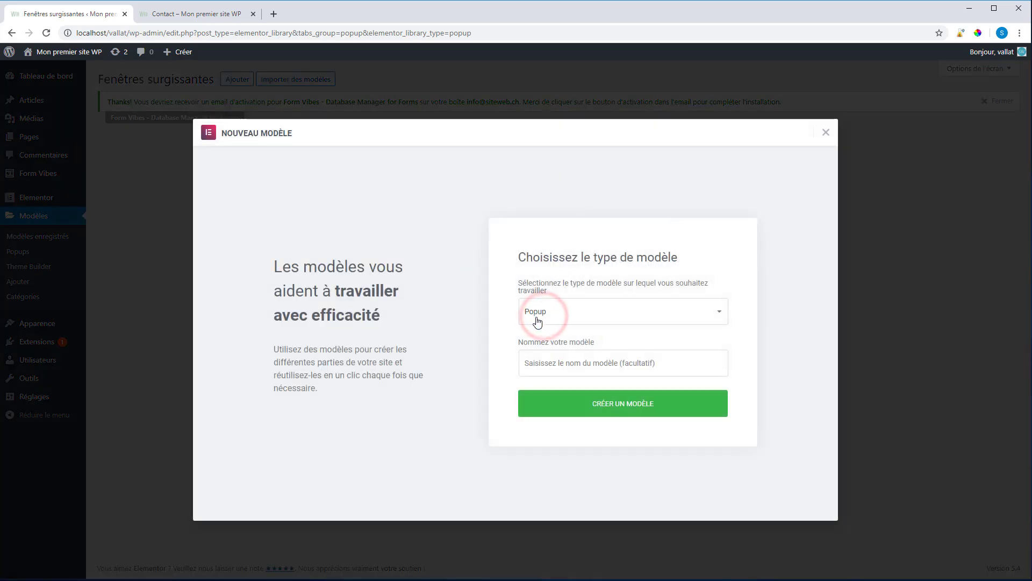
{"action": "left_click", "coordinate": [560, 360]}
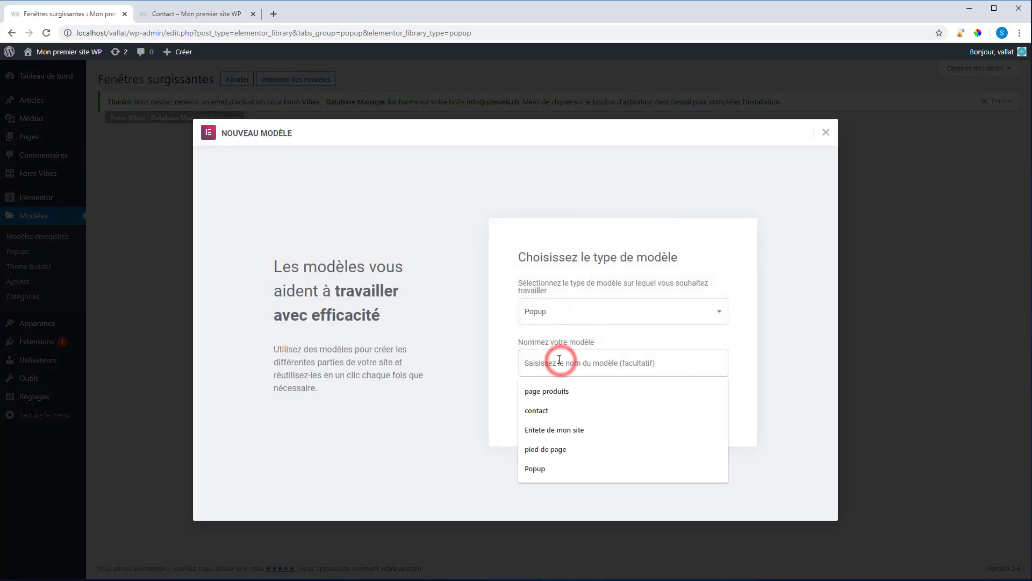
{"action": "type", "text": "popup"}
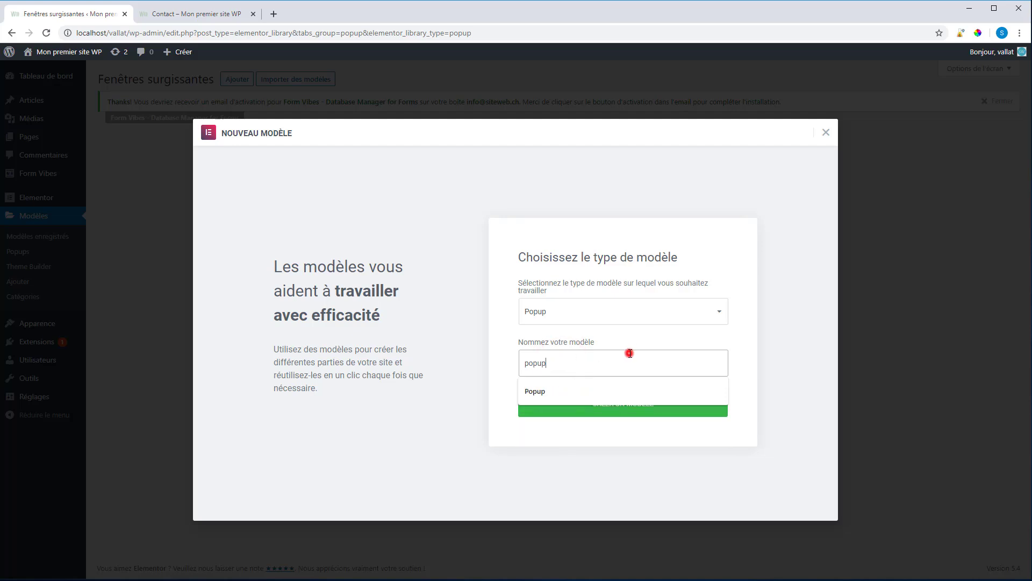
{"action": "left_click", "coordinate": [623, 412]}
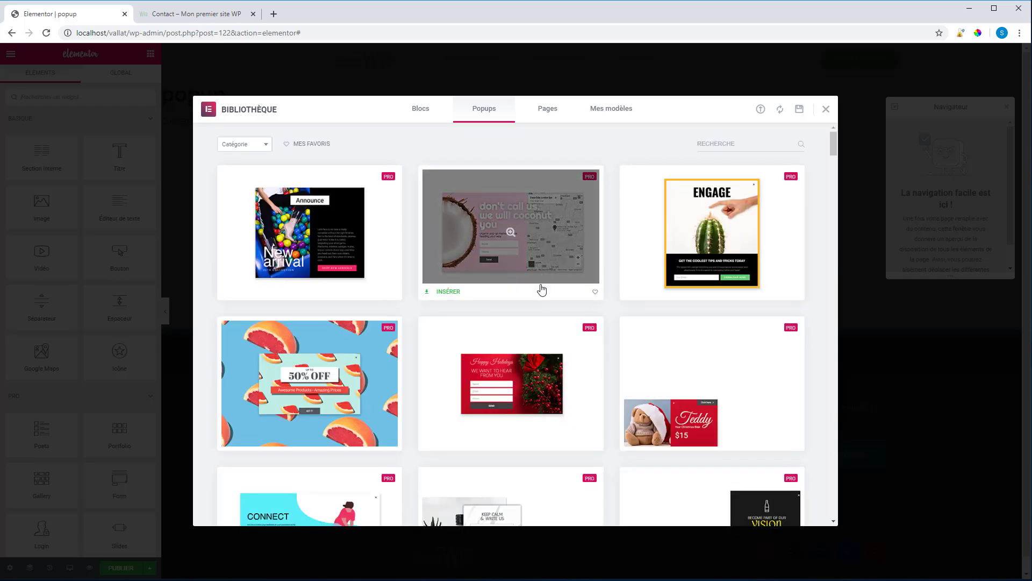
Insert the pink "don't call us. we will coconut you" popup template with contact form and map from the library.
{"action": "scroll", "coordinate": [574, 299], "scroll_direction": "down", "scroll_amount": 9}
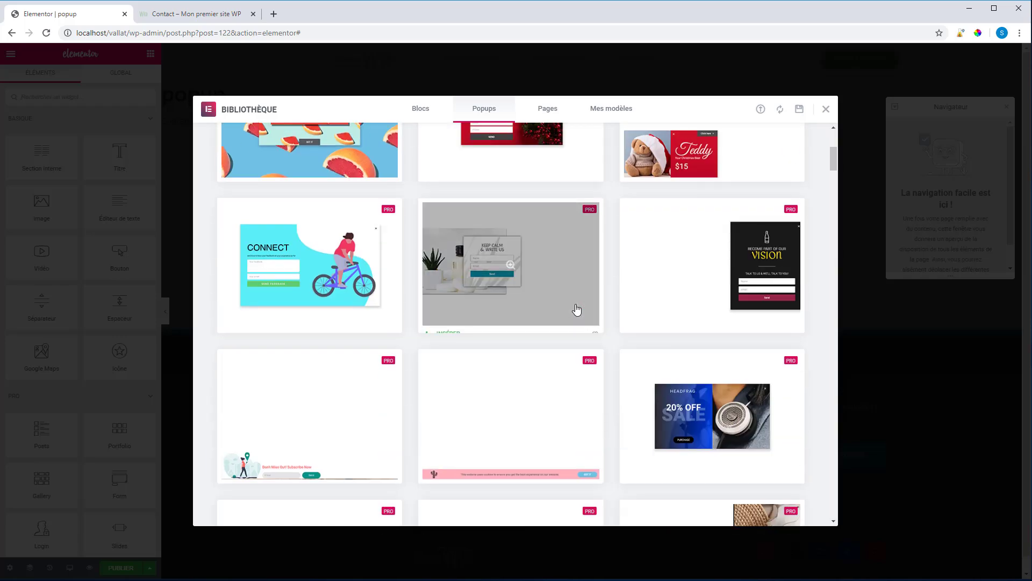
{"action": "scroll", "coordinate": [563, 369], "scroll_direction": "down", "scroll_amount": 4}
{"action": "scroll", "coordinate": [567, 362], "scroll_direction": "up", "scroll_amount": 12}
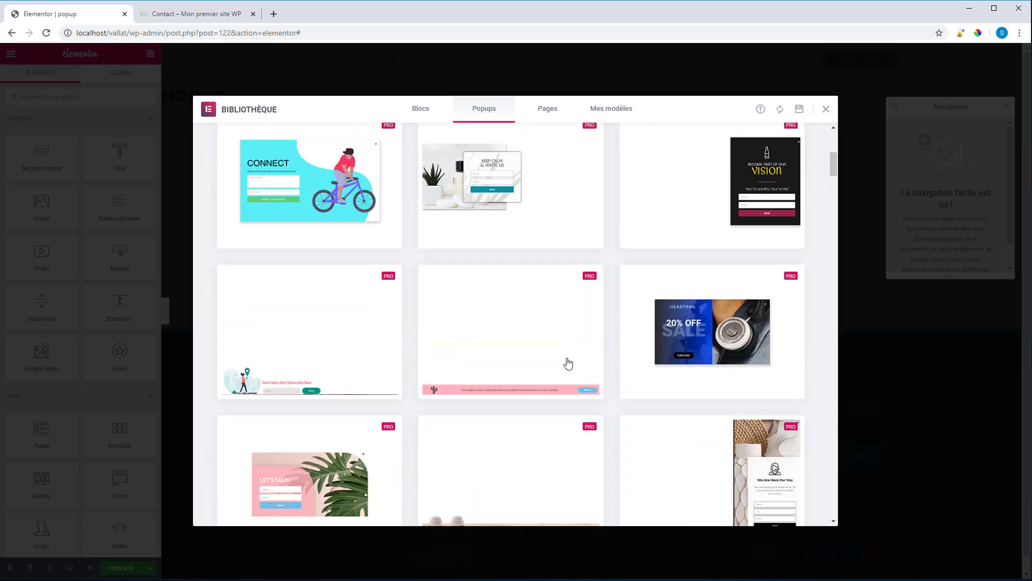
{"action": "scroll", "coordinate": [543, 285], "scroll_direction": "up", "scroll_amount": 2}
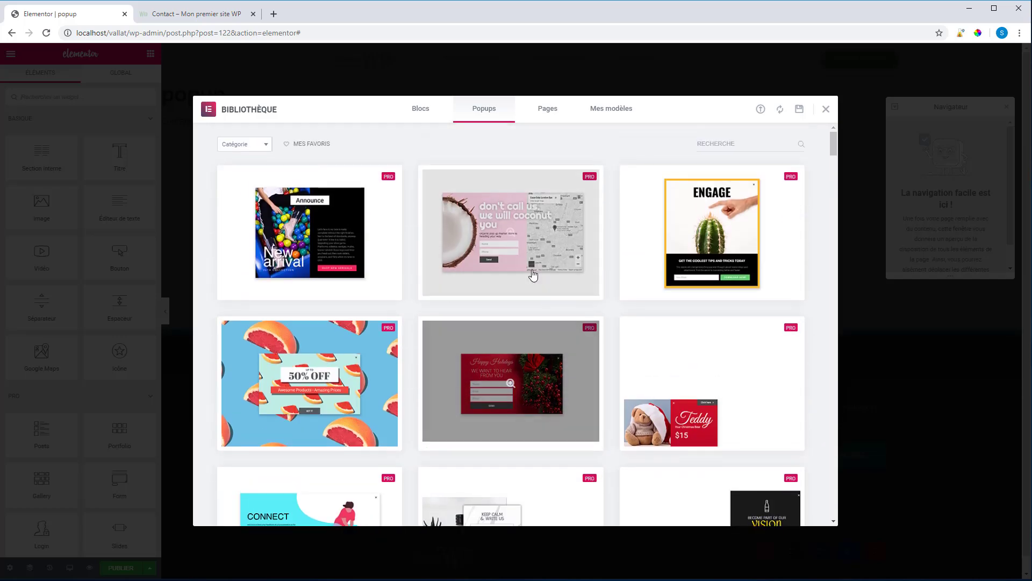
{"action": "left_click", "coordinate": [520, 237]}
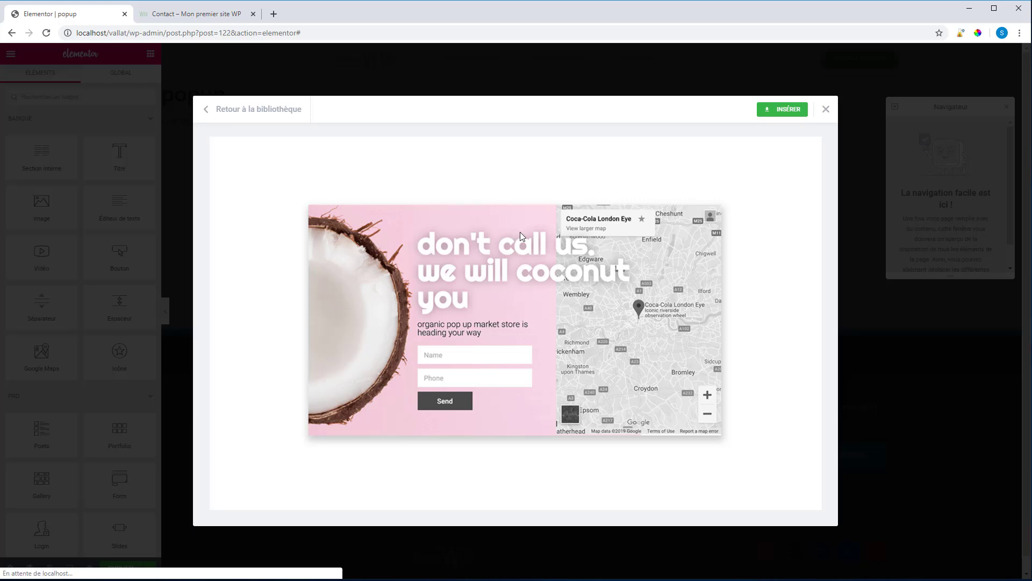
{"action": "left_click", "coordinate": [788, 110]}
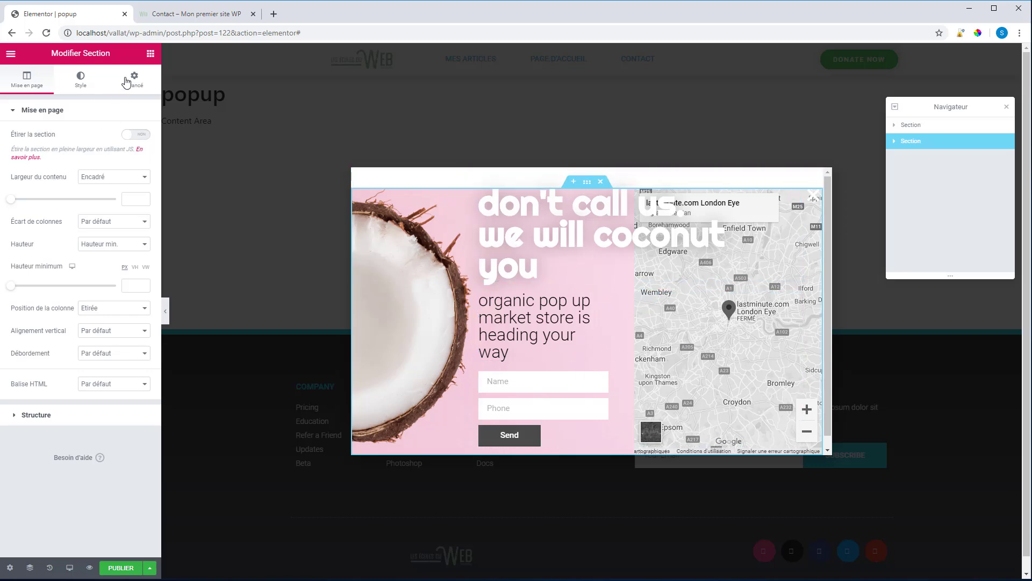
Open the popup's publish settings and add a single display condition that includes the Entire Site.
{"action": "left_click", "coordinate": [151, 54]}
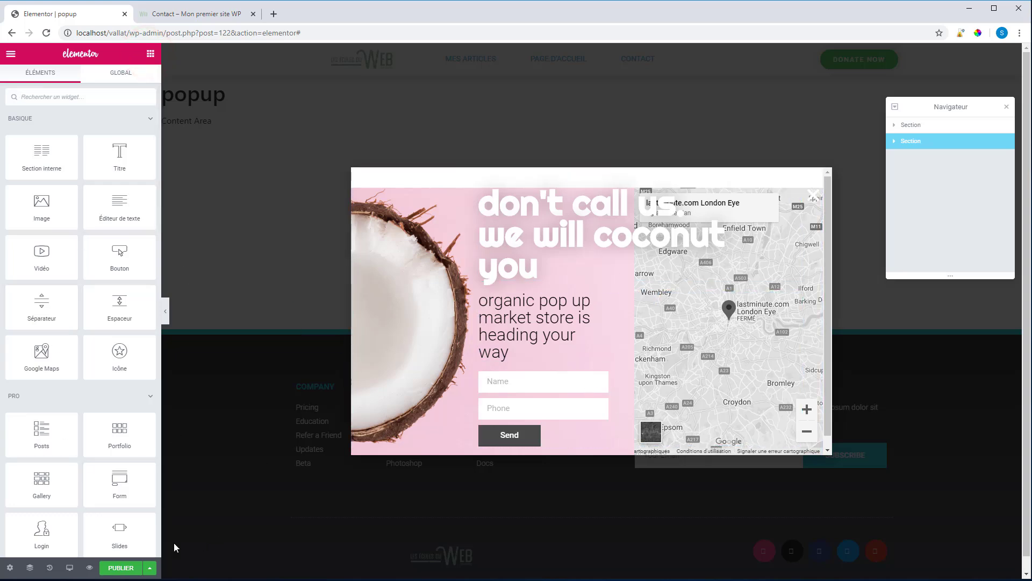
{"action": "left_click", "coordinate": [118, 569]}
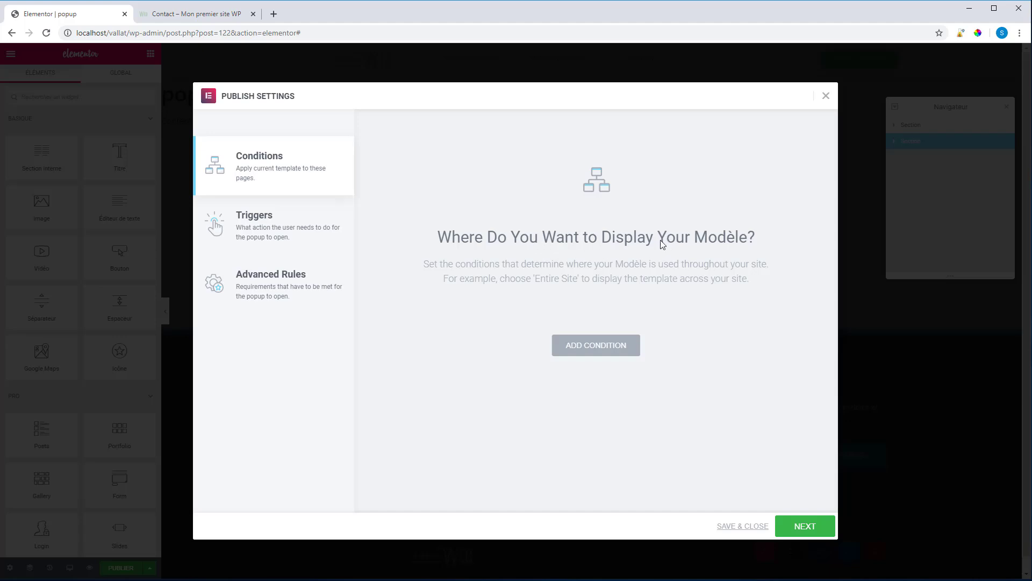
{"action": "left_click", "coordinate": [591, 346]}
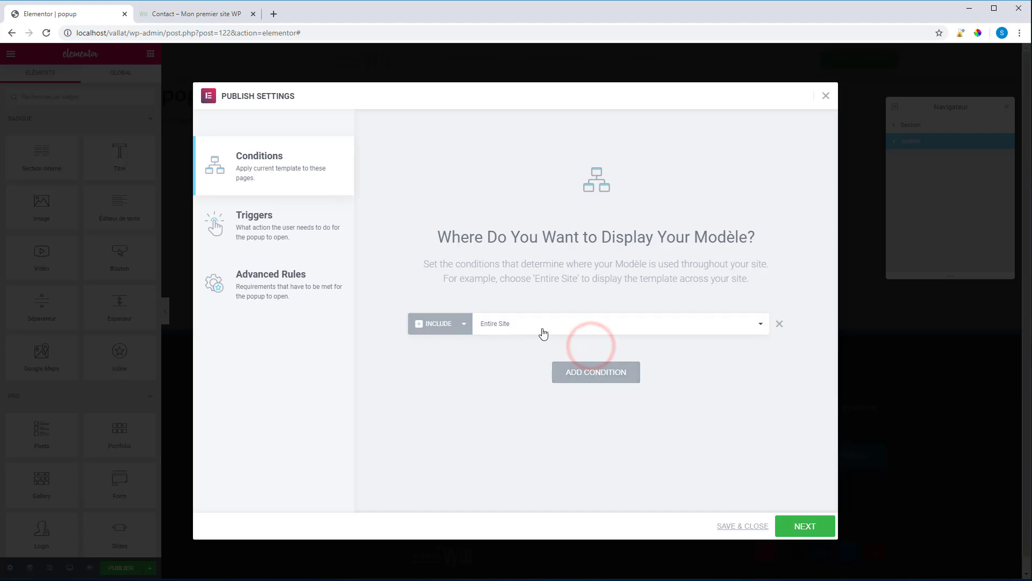
{"action": "left_click", "coordinate": [548, 327]}
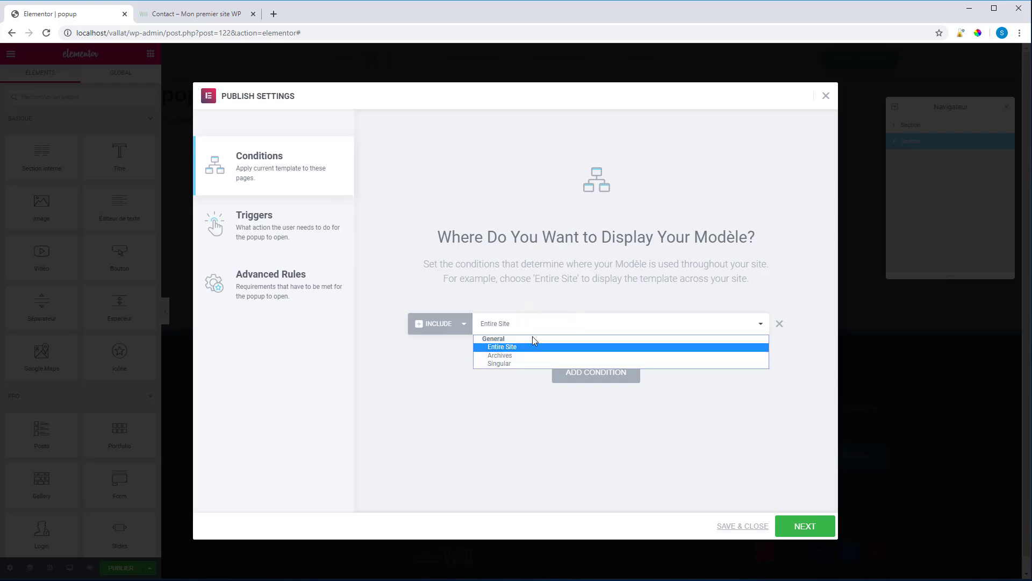
{"action": "left_click", "coordinate": [529, 348]}
{"action": "left_click", "coordinate": [592, 372]}
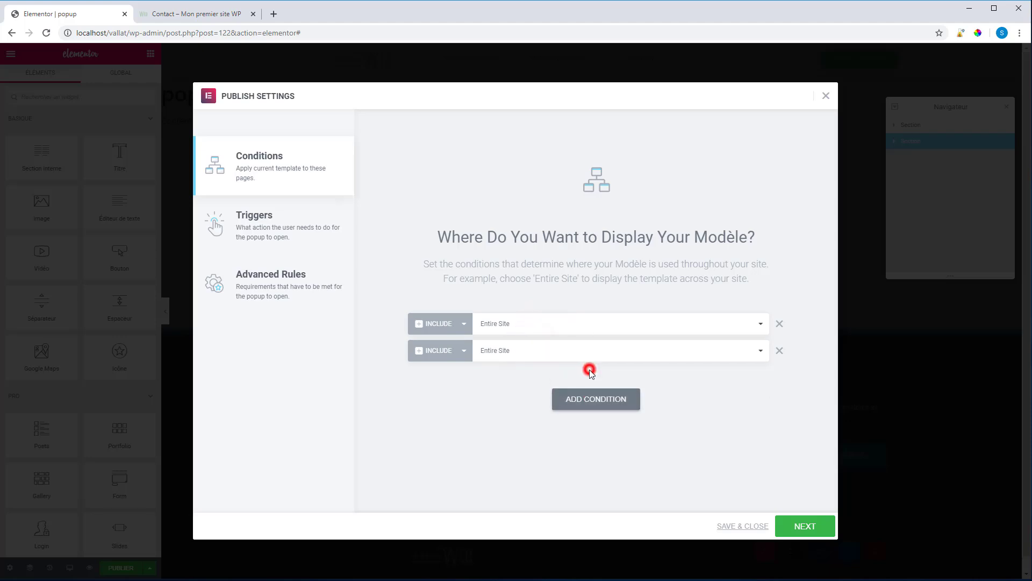
{"action": "left_click", "coordinate": [780, 350]}
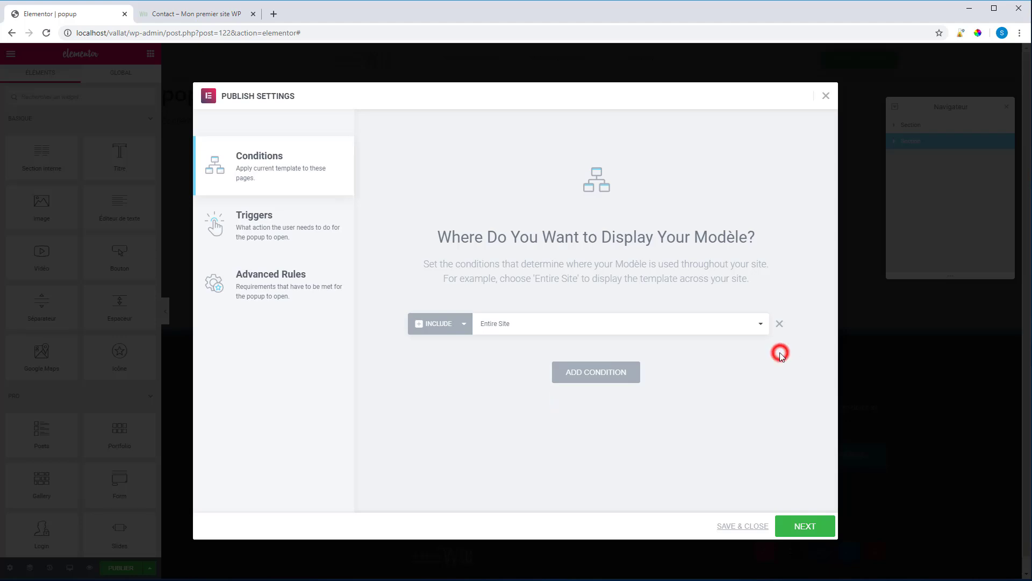
Try the On Page Load trigger for the popup with a delay of 5 seconds and disable it again.
{"action": "left_click", "coordinate": [260, 221]}
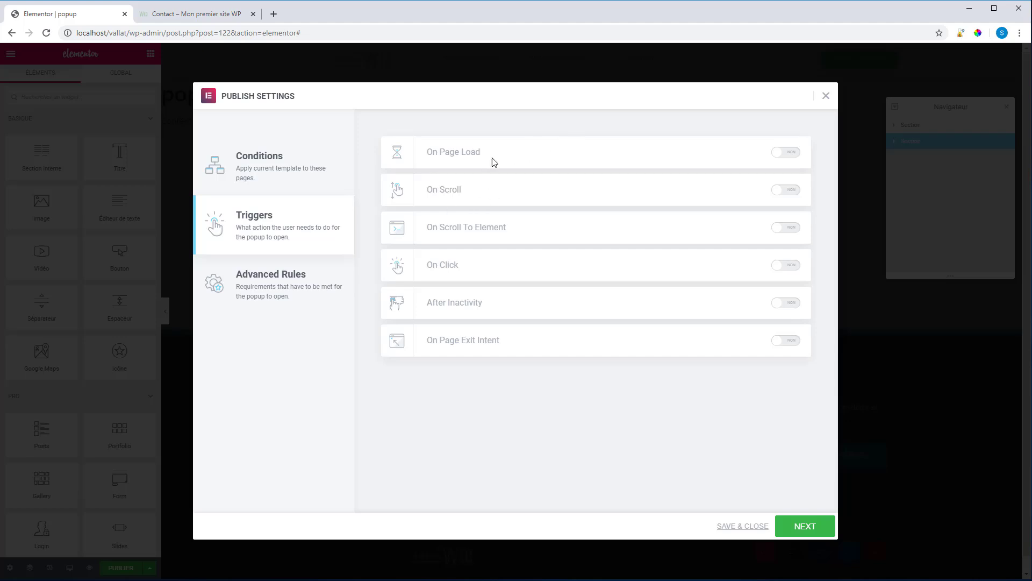
{"action": "left_click", "coordinate": [787, 153]}
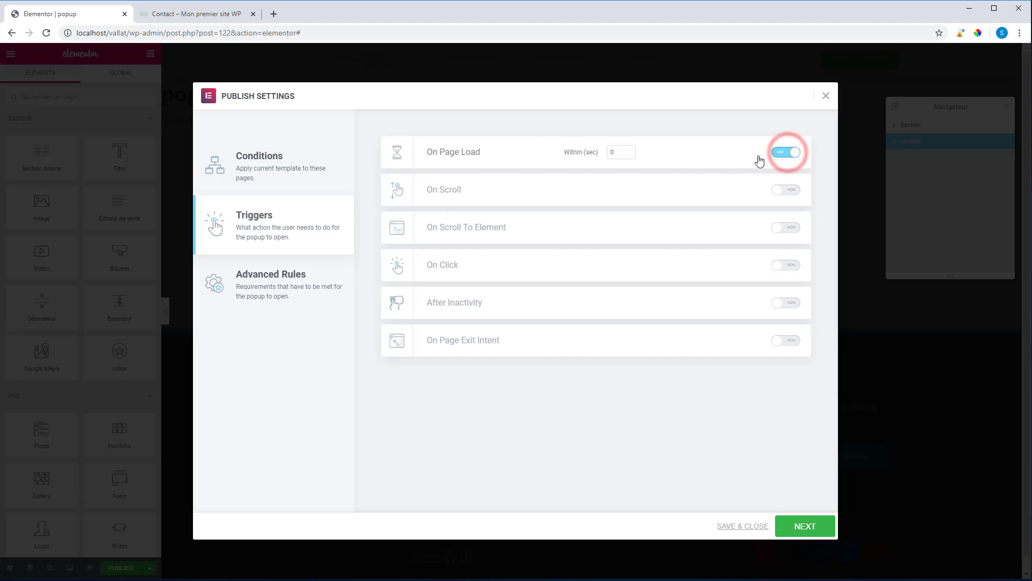
{"action": "left_click", "coordinate": [617, 150]}
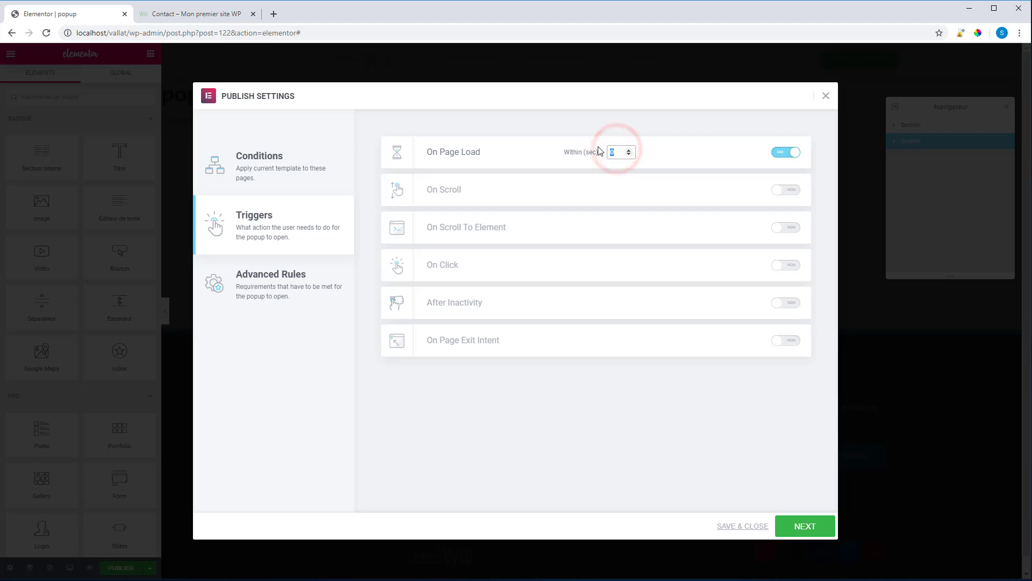
{"action": "type", "text": "5"}
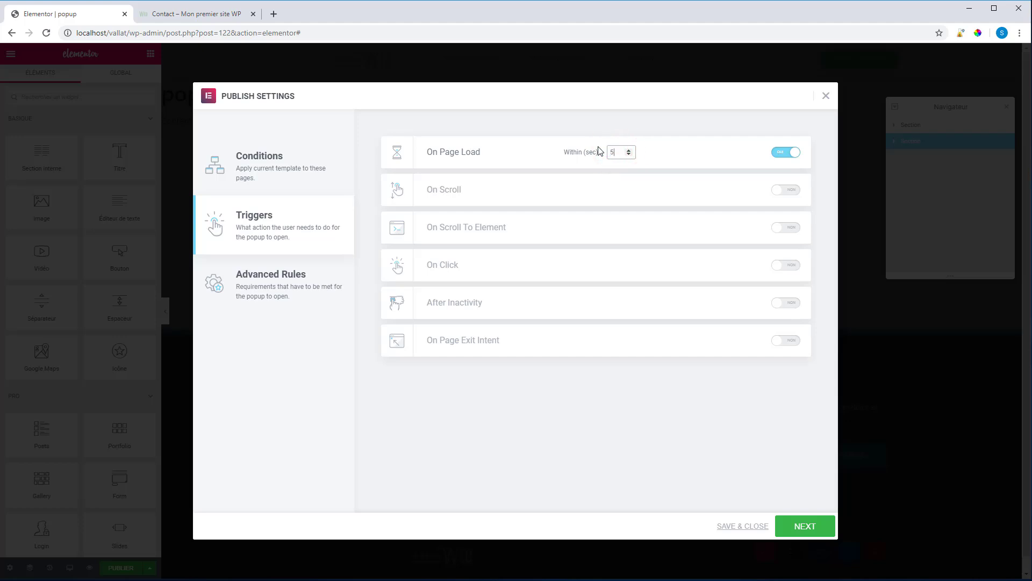
{"action": "left_click", "coordinate": [780, 154]}
Try the On Scroll trigger with a lower scroll percentage and the direction Up, and disable it again.
{"action": "left_click", "coordinate": [786, 189]}
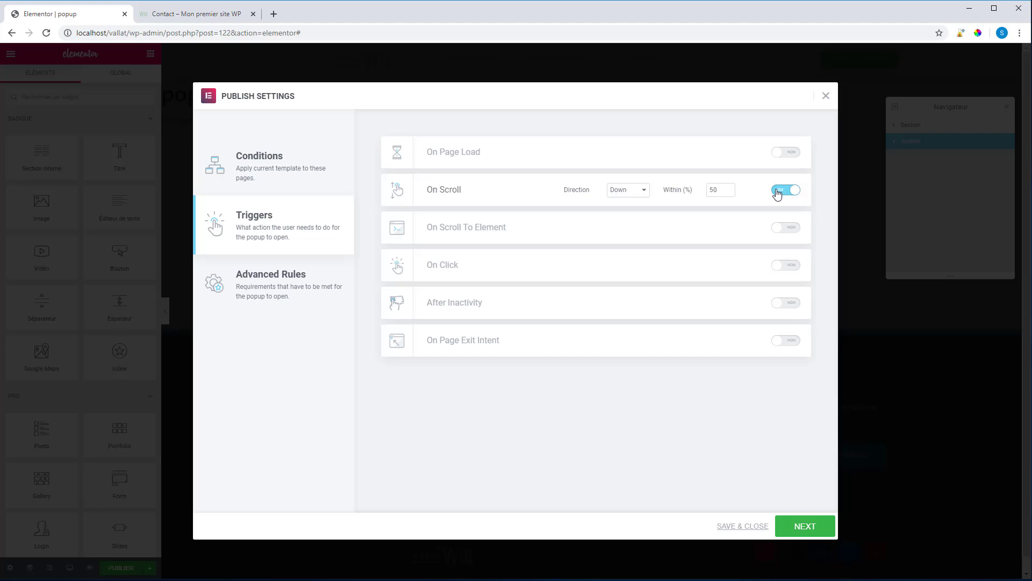
{"action": "left_click", "coordinate": [728, 193]}
{"action": "left_click", "coordinate": [729, 193]}
{"action": "left_click", "coordinate": [728, 193]}
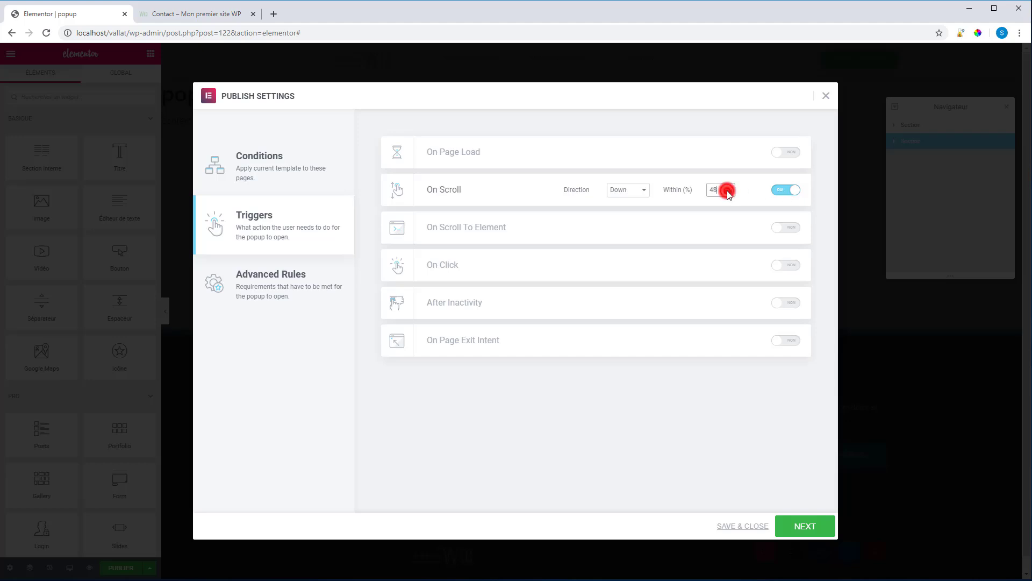
{"action": "left_click", "coordinate": [631, 191]}
{"action": "left_click", "coordinate": [623, 209]}
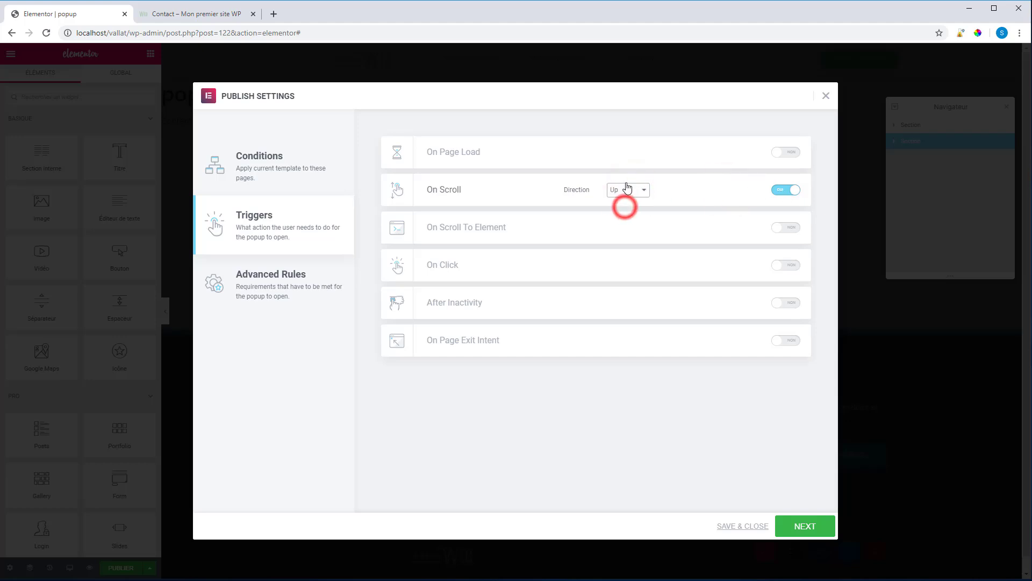
{"action": "left_click", "coordinate": [638, 192]}
{"action": "left_click", "coordinate": [634, 190]}
{"action": "left_click", "coordinate": [640, 194]}
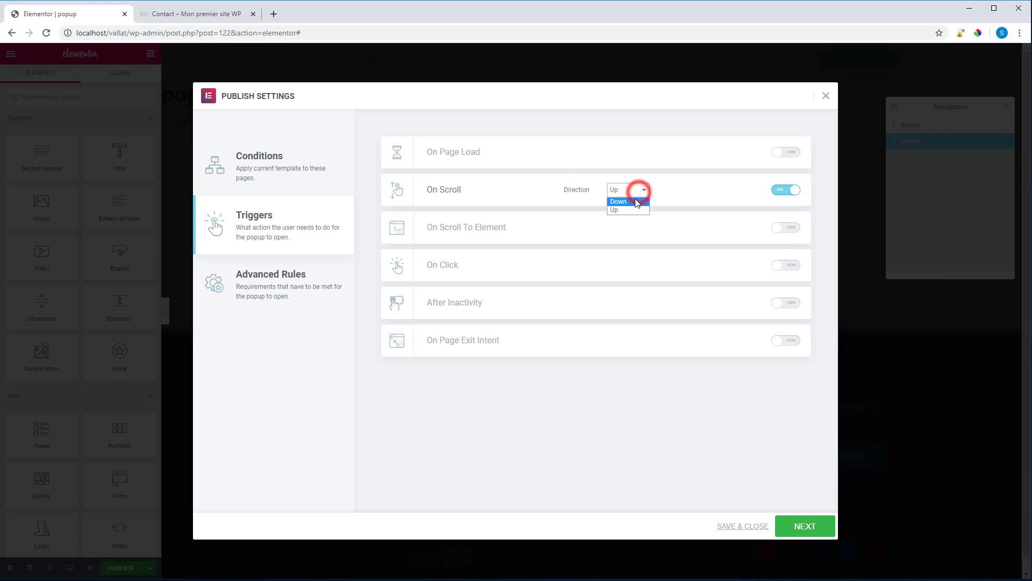
{"action": "left_click", "coordinate": [787, 191]}
Enable the On Scroll To Element trigger without a selector and close the publish settings.
{"action": "left_click", "coordinate": [786, 226]}
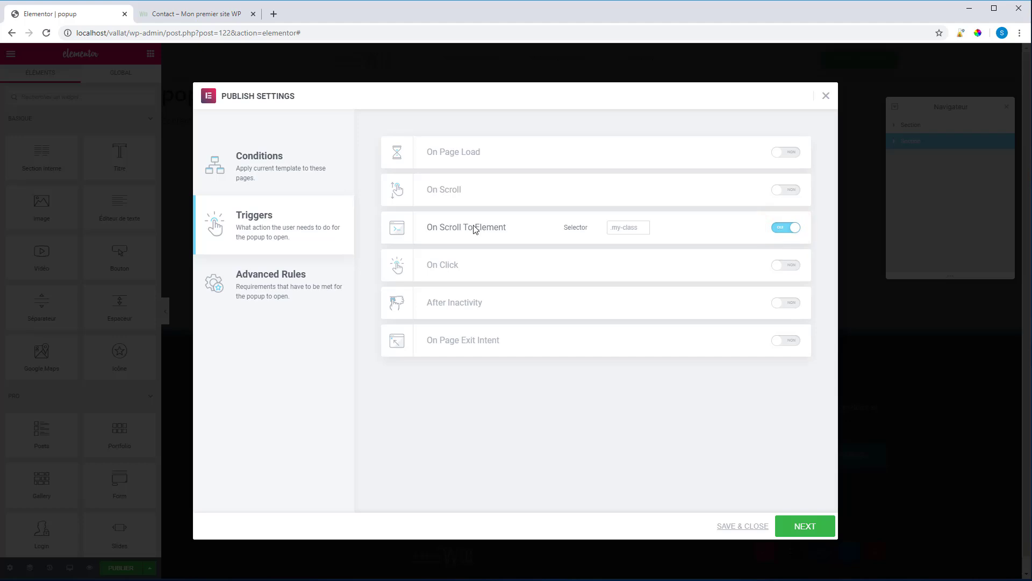
{"action": "left_click", "coordinate": [610, 227]}
{"action": "left_click", "coordinate": [826, 97]}
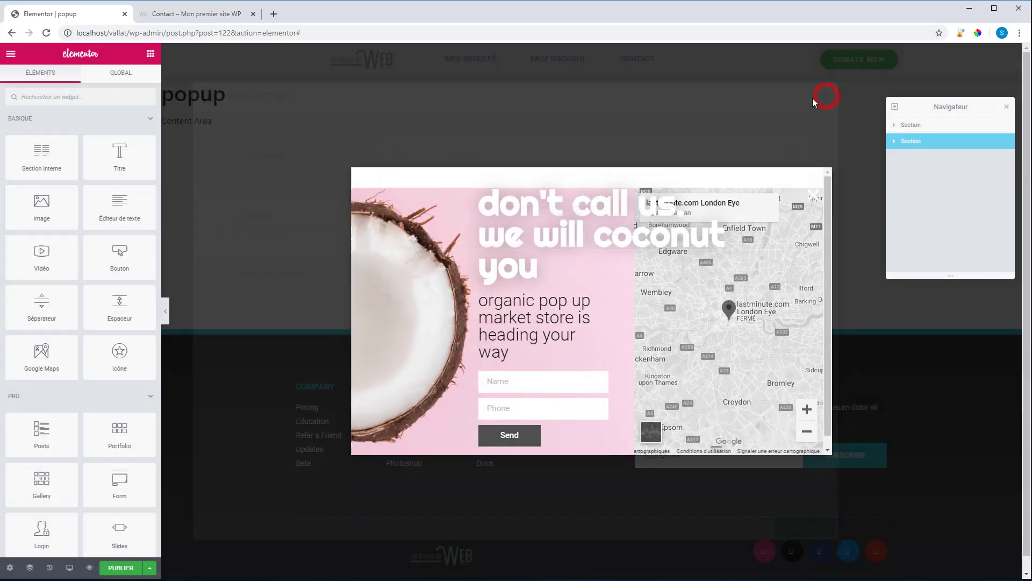
Try a custom CSS class on the popup's form widget and clear it again.
{"action": "left_click", "coordinate": [516, 382]}
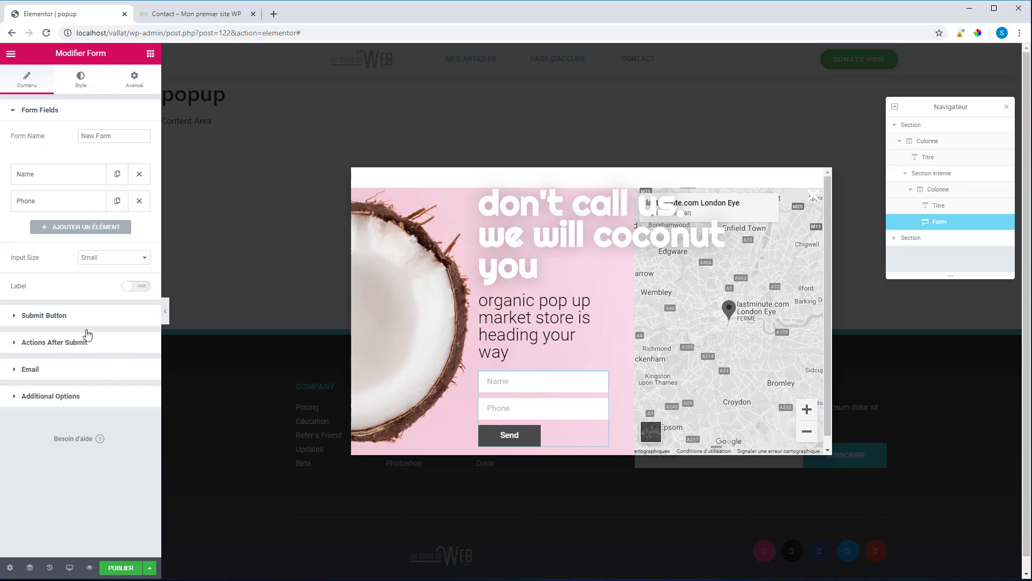
{"action": "left_click", "coordinate": [134, 79]}
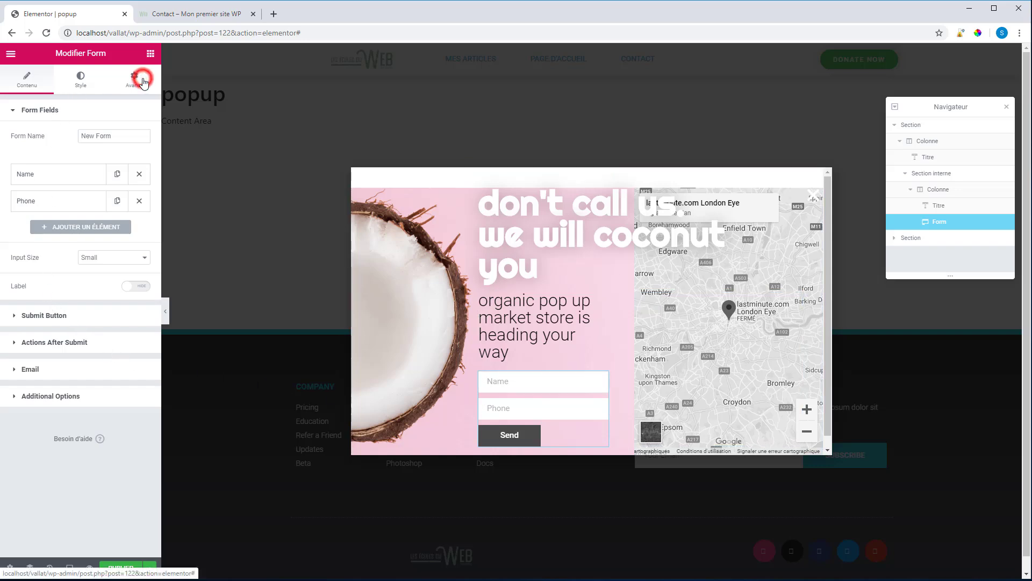
{"action": "left_click", "coordinate": [91, 290]}
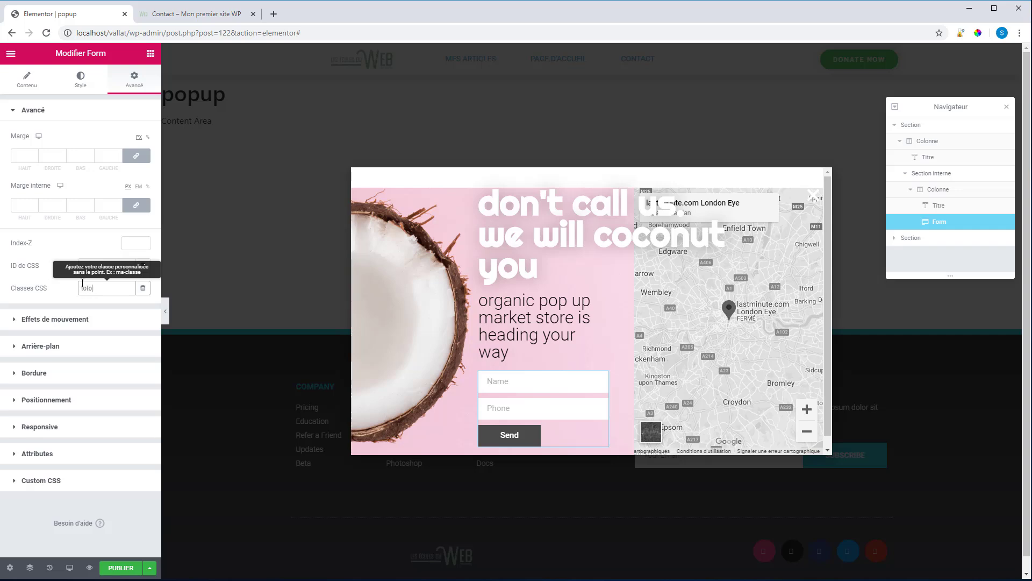
{"action": "double_click", "coordinate": [93, 286]}
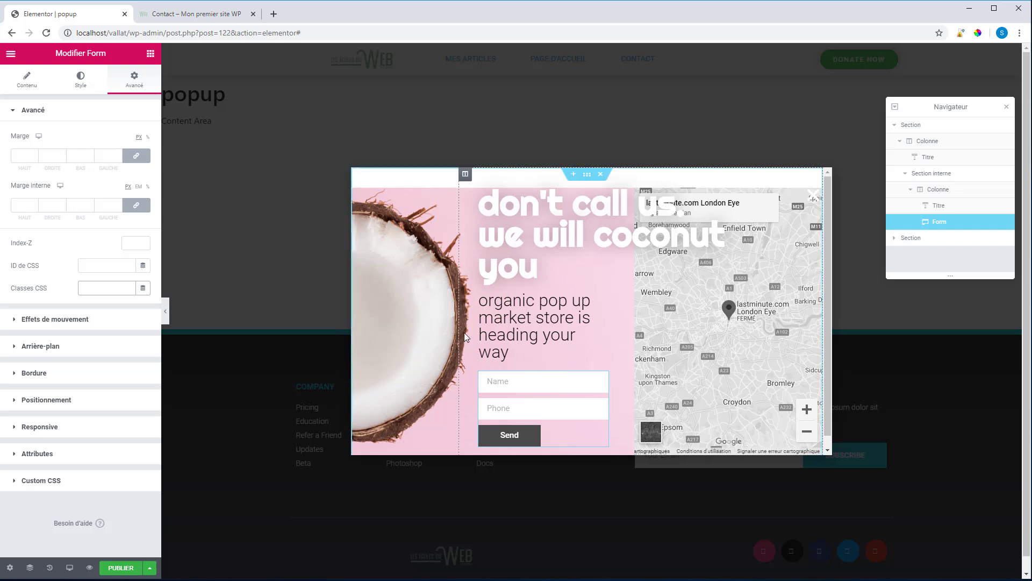
Replace the On Scroll To Element trigger with the On Click trigger in the popup's publish settings.
{"action": "left_click", "coordinate": [134, 568]}
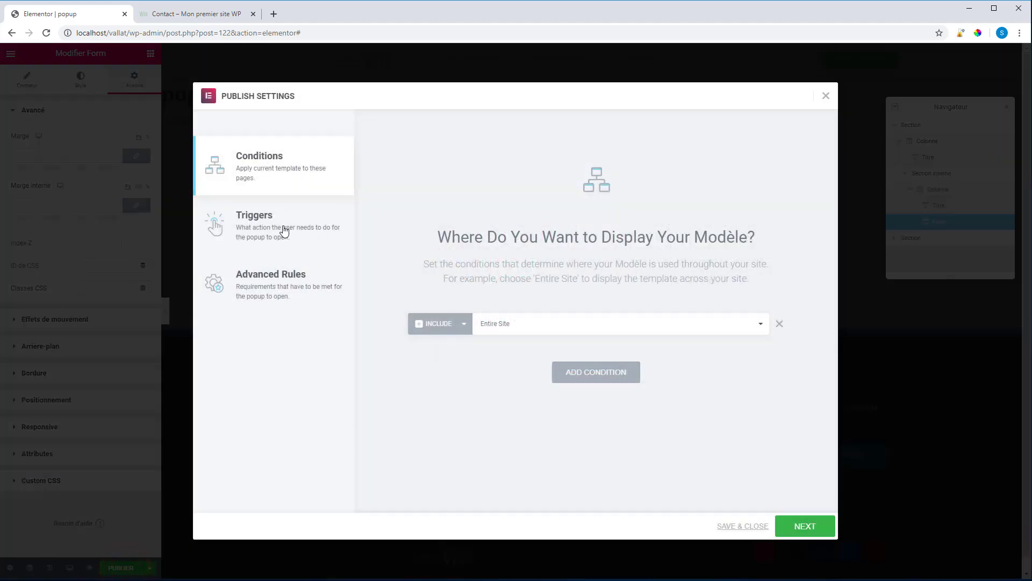
{"action": "left_click", "coordinate": [284, 228]}
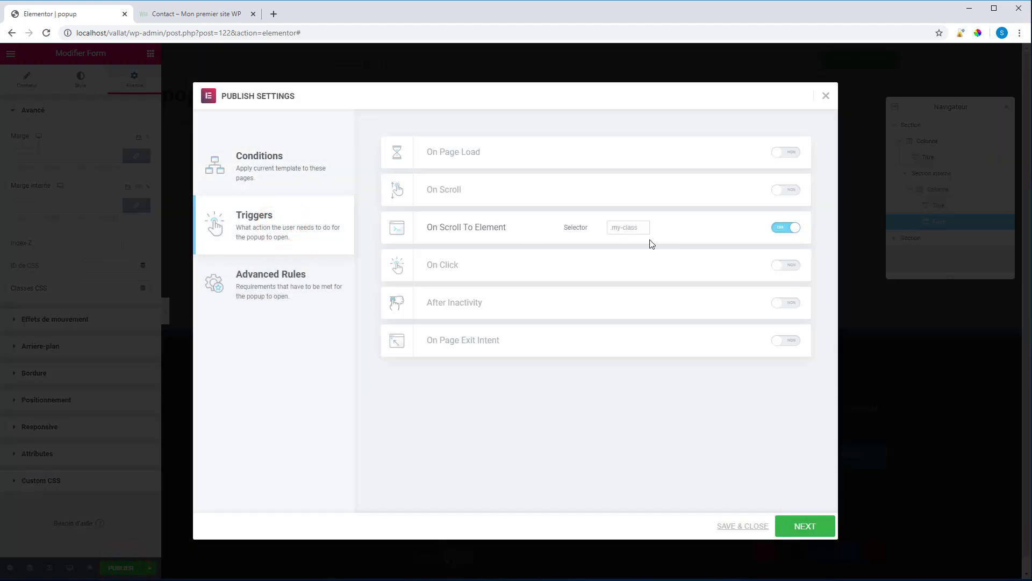
{"action": "left_click", "coordinate": [788, 227]}
{"action": "left_click", "coordinate": [790, 267]}
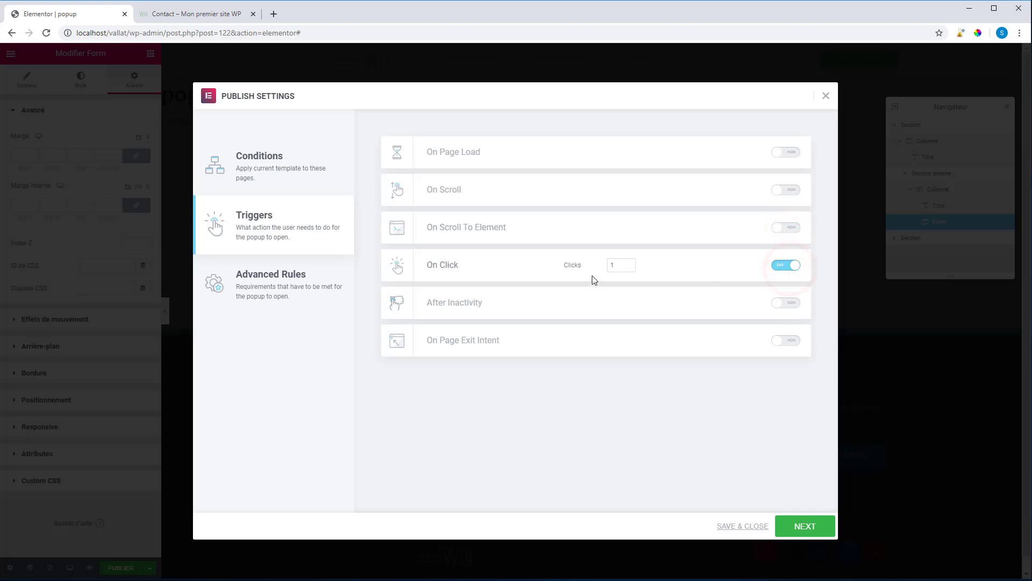
Try a different click count for the On Click trigger and disable that trigger.
{"action": "left_click", "coordinate": [622, 265]}
{"action": "left_click", "coordinate": [629, 263]}
{"action": "left_click", "coordinate": [629, 263]}
{"action": "left_click", "coordinate": [628, 263]}
{"action": "left_click", "coordinate": [776, 266]}
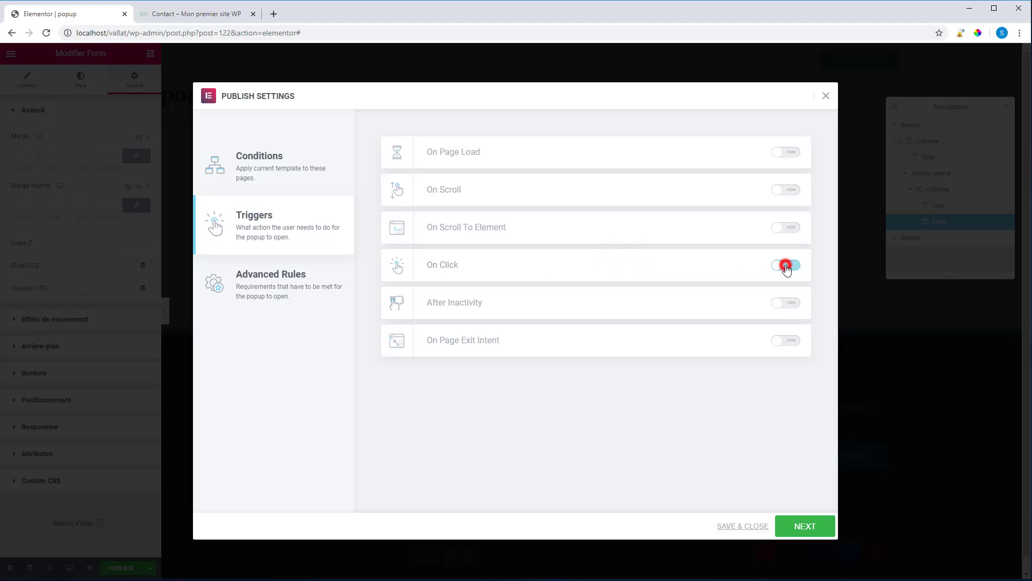
Try the After Inactivity trigger with a delay of 30 seconds and disable it again.
{"action": "left_click", "coordinate": [787, 305]}
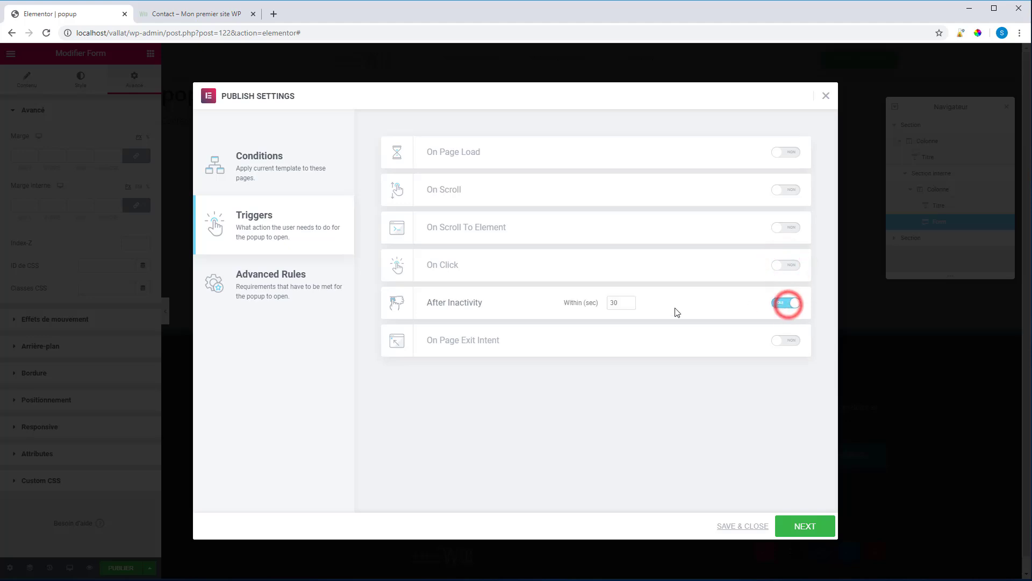
{"action": "left_click", "coordinate": [619, 300]}
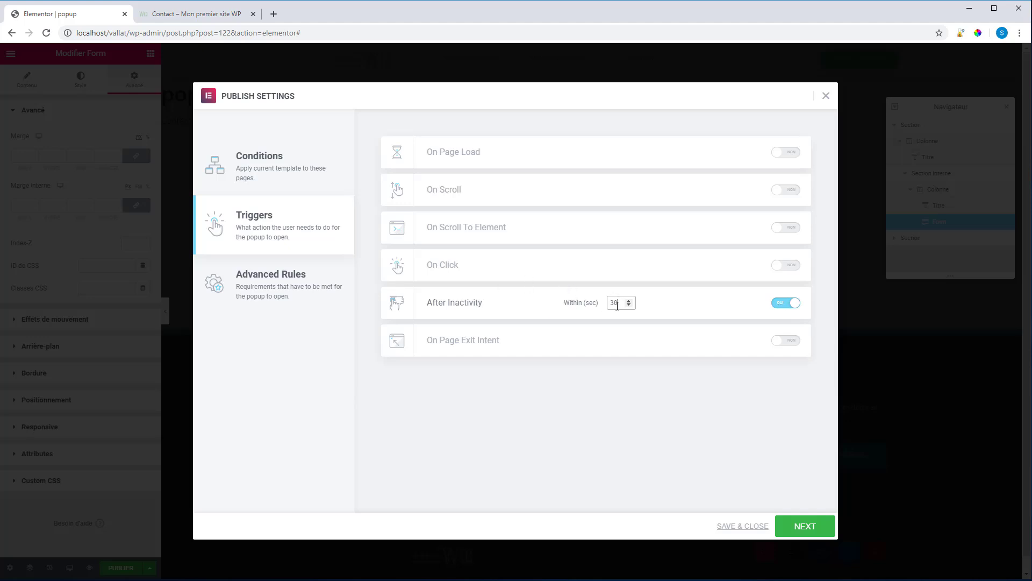
{"action": "left_click", "coordinate": [782, 302]}
Enable the On Page Load trigger within 2 seconds, after trying On Page Exit Intent and On Scroll and disabling both again.
{"action": "left_click", "coordinate": [788, 341]}
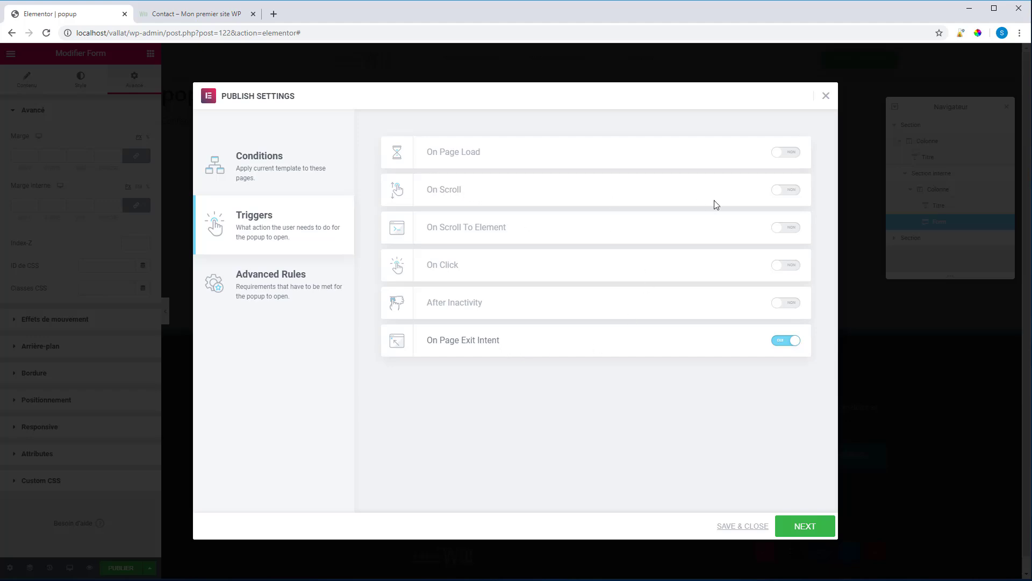
{"action": "left_click", "coordinate": [785, 190]}
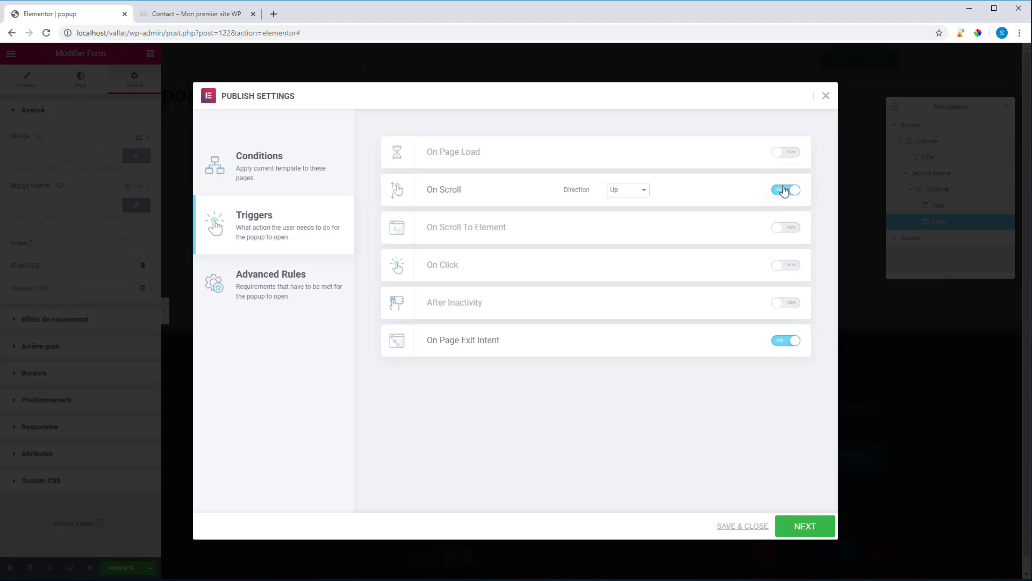
{"action": "left_click", "coordinate": [791, 152]}
{"action": "left_click", "coordinate": [783, 190]}
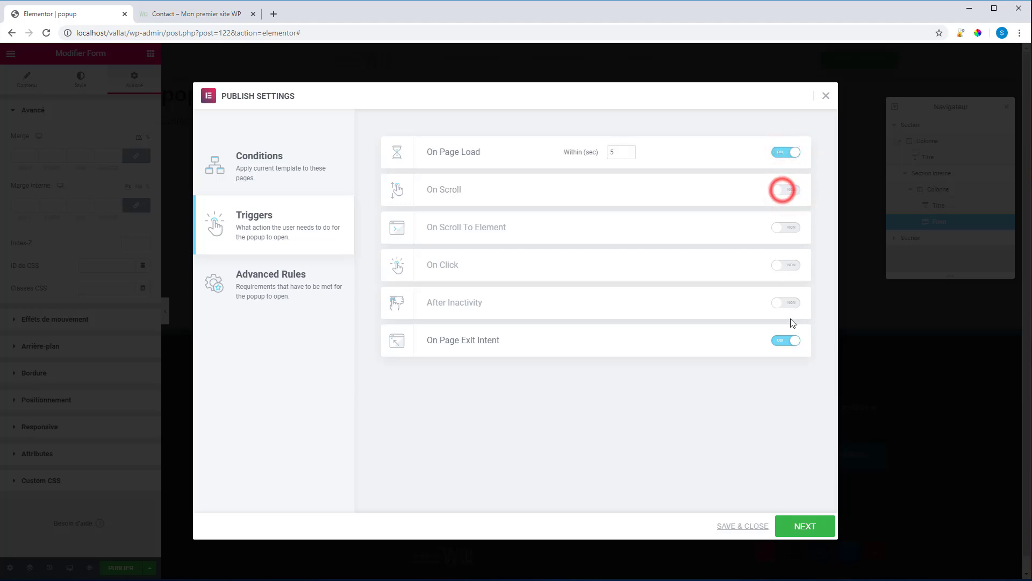
{"action": "left_click", "coordinate": [783, 340]}
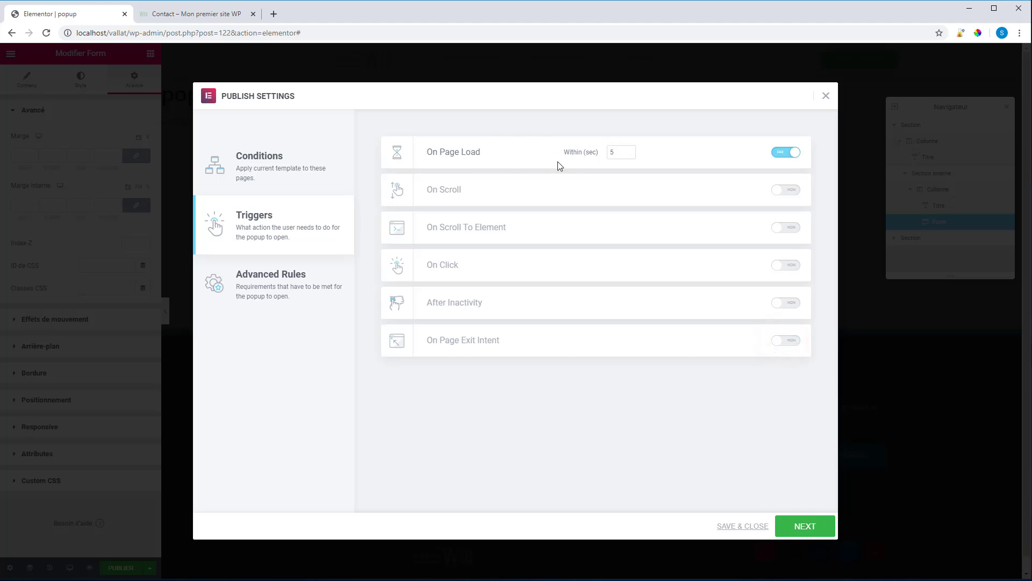
{"action": "double_click", "coordinate": [619, 152]}
{"action": "type", "text": "2"}
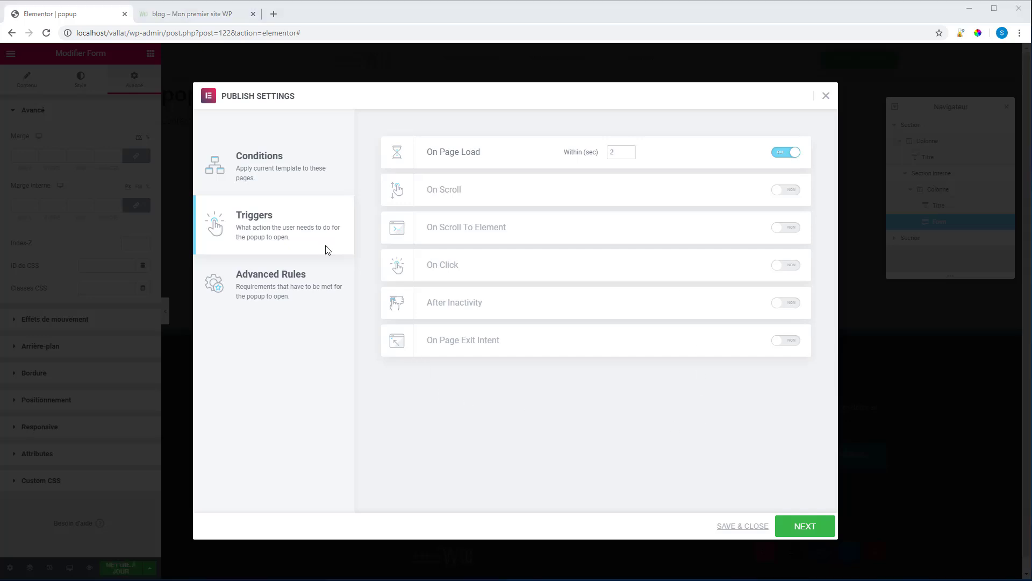
Try the advanced rule Show after X page views with 10 page views and disable it again.
{"action": "left_click", "coordinate": [295, 284]}
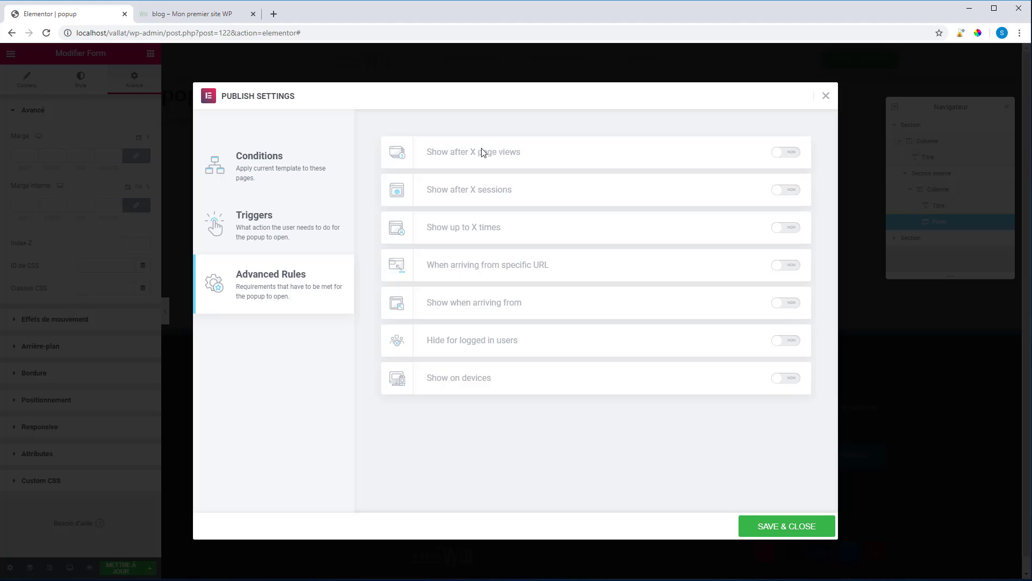
{"action": "left_click", "coordinate": [786, 153]}
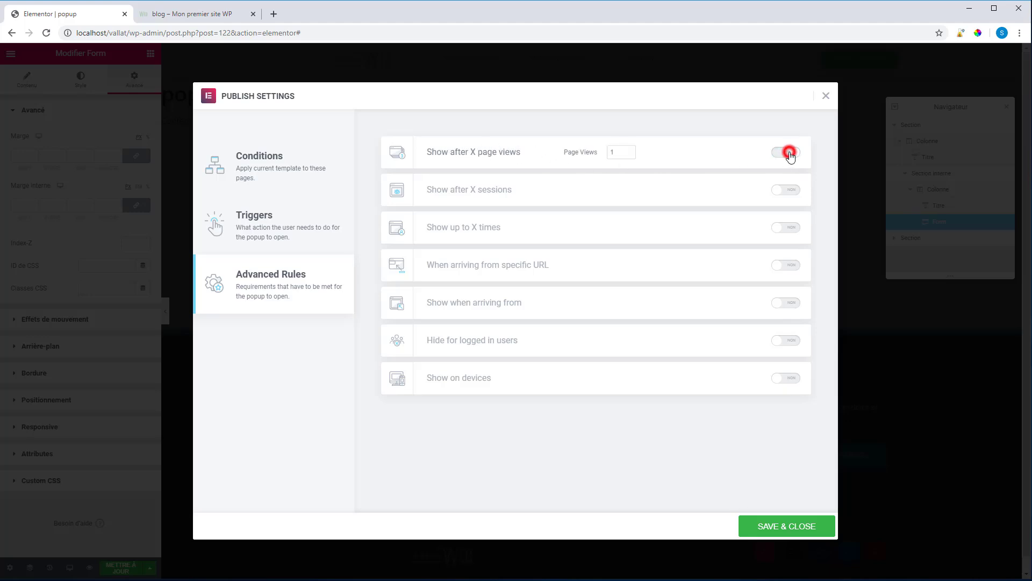
{"action": "double_click", "coordinate": [619, 158]}
{"action": "type", "text": "10"}
{"action": "left_click", "coordinate": [614, 154]}
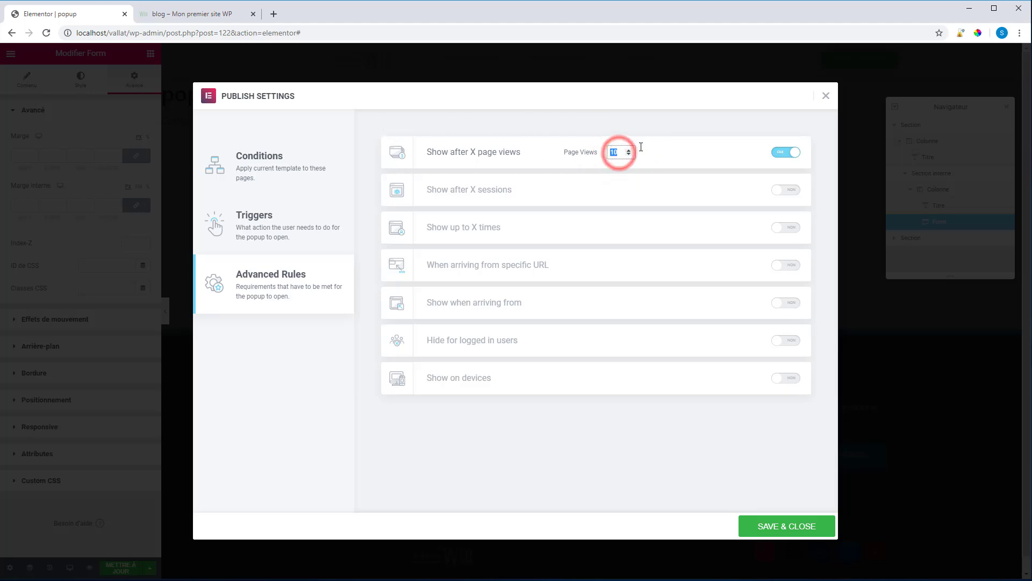
{"action": "left_click", "coordinate": [777, 151]}
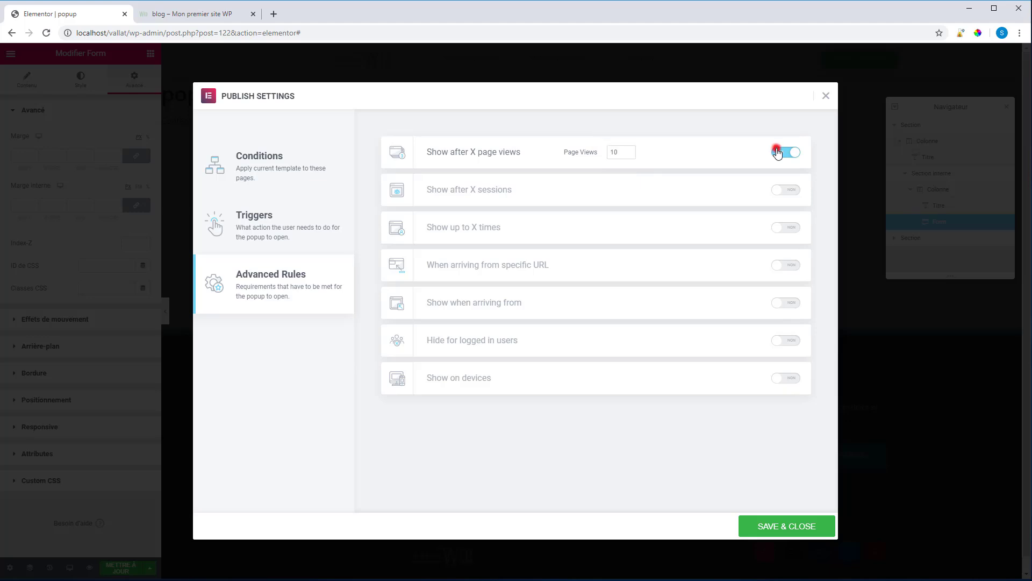
Try the advanced rules Show after X sessions and Show up to X times in turn, disabling each again.
{"action": "left_click", "coordinate": [781, 190]}
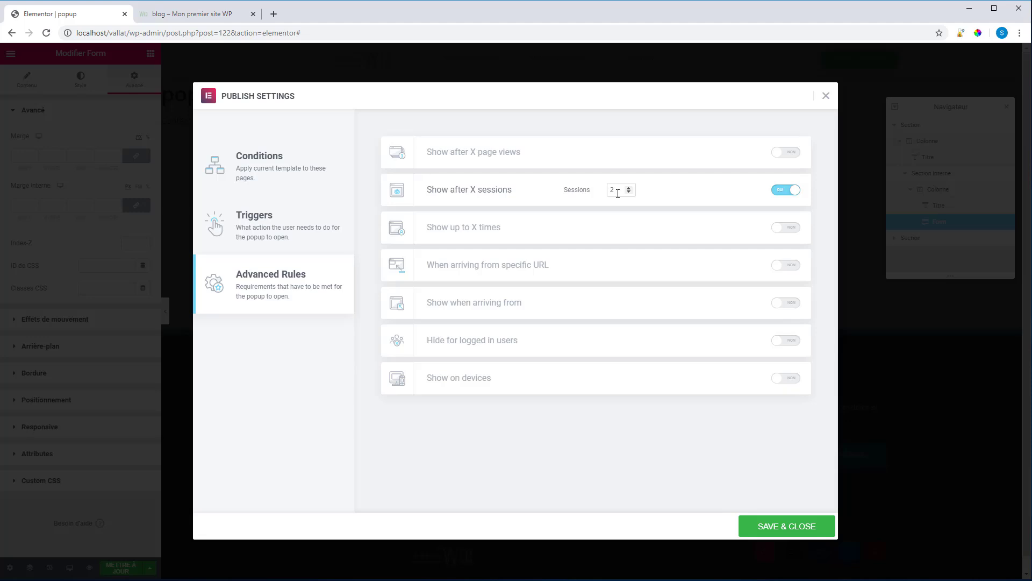
{"action": "left_click", "coordinate": [786, 189]}
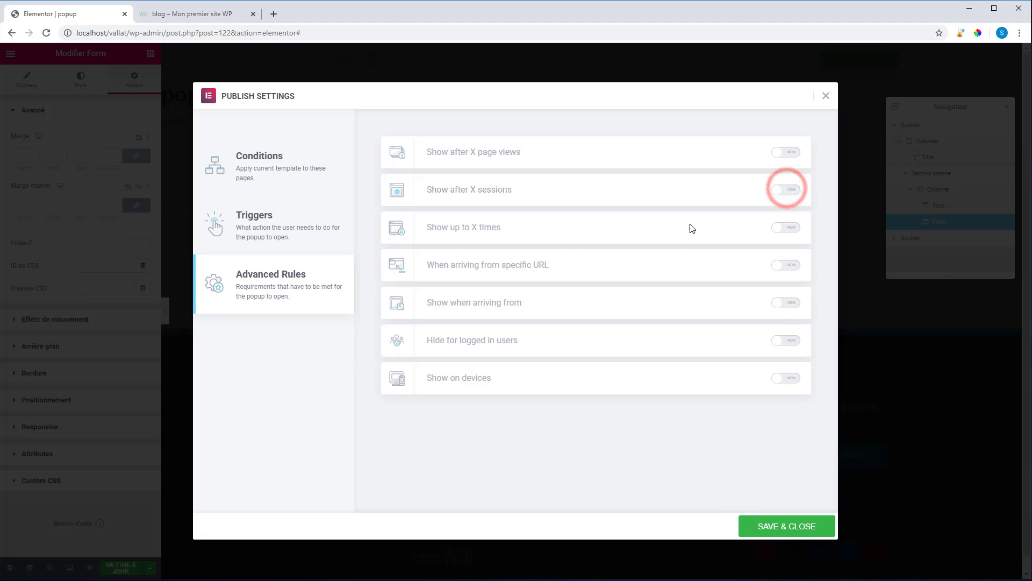
{"action": "left_click", "coordinate": [793, 227]}
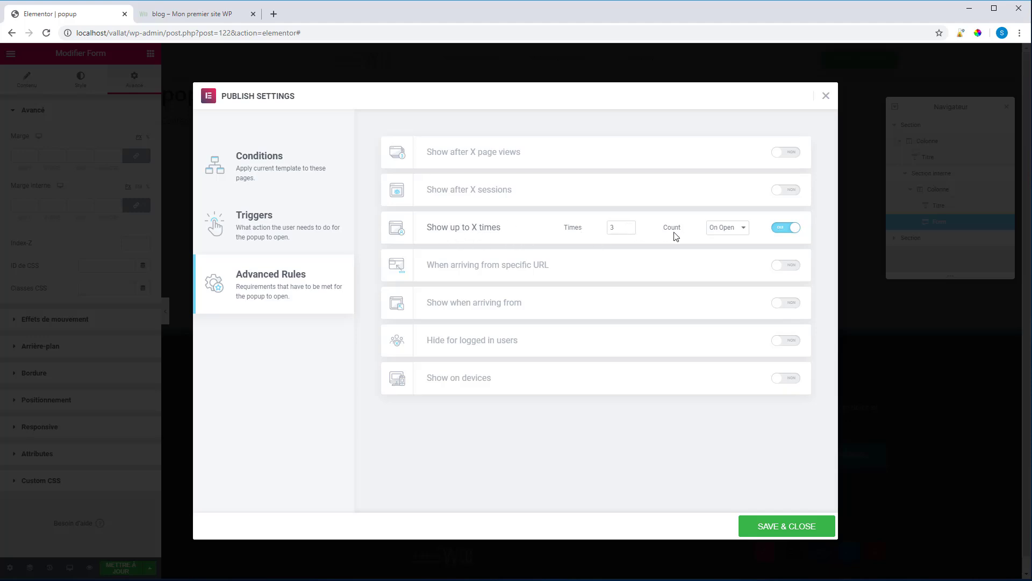
{"action": "left_click", "coordinate": [741, 232]}
{"action": "left_click", "coordinate": [785, 230]}
{"action": "left_click", "coordinate": [784, 228]}
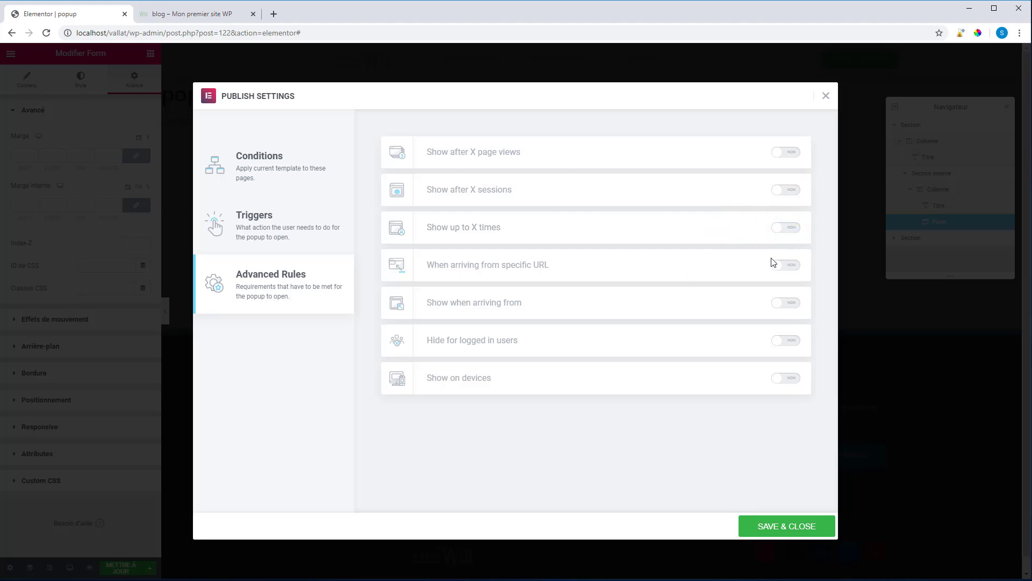
Try the When arriving from specific URL rule with the Hide option and disable it again.
{"action": "left_click", "coordinate": [786, 264]}
{"action": "left_click", "coordinate": [701, 263]}
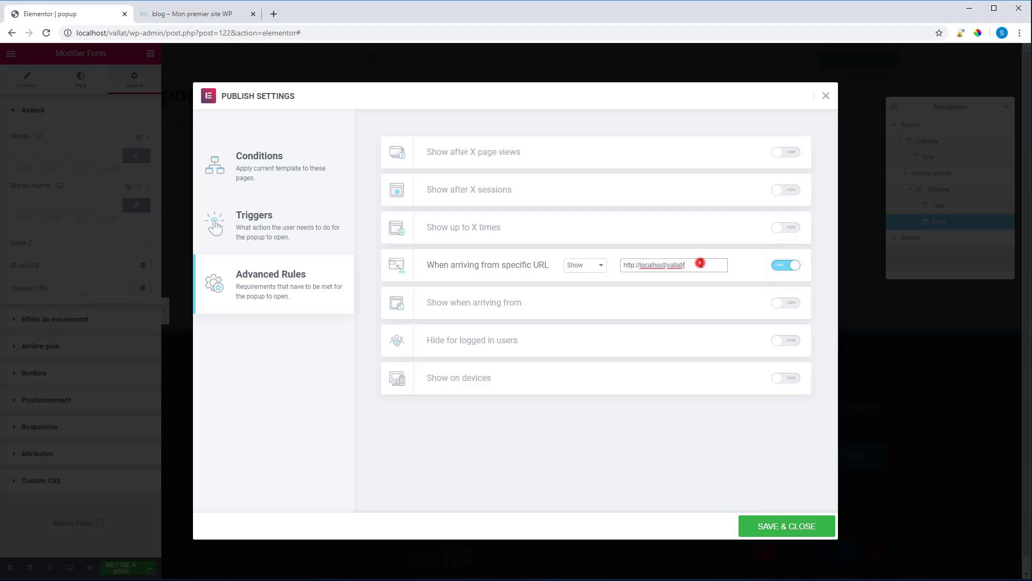
{"action": "left_click_drag", "start_coordinate": [701, 264], "coordinate": [594, 265]}
{"action": "left_click", "coordinate": [597, 265]}
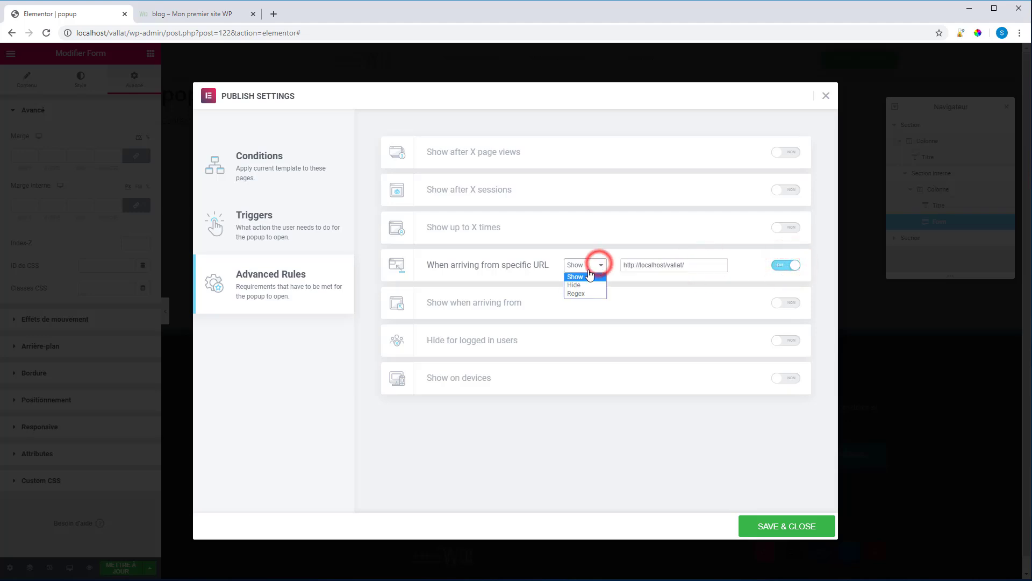
{"action": "left_click", "coordinate": [579, 285]}
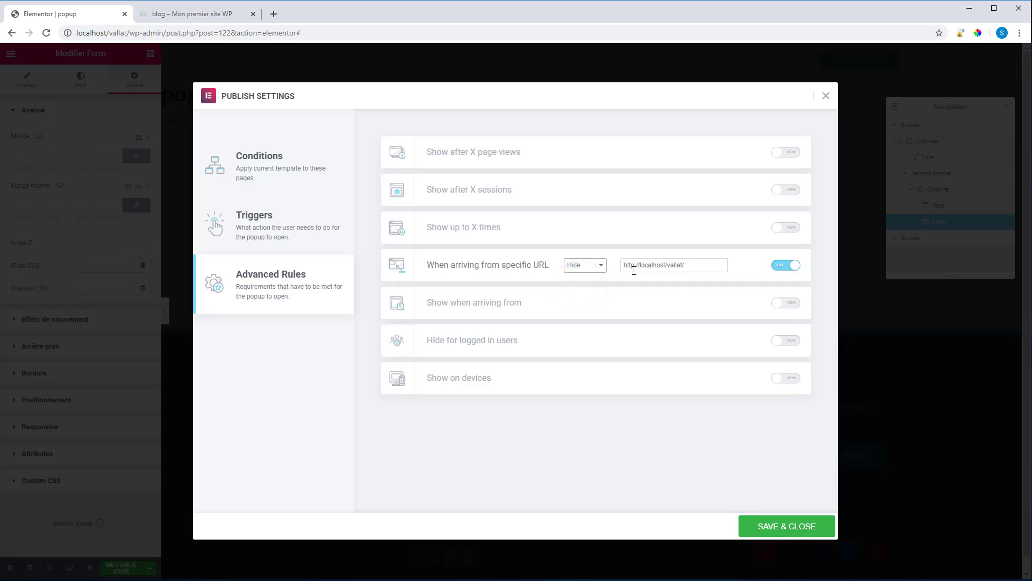
{"action": "left_click", "coordinate": [780, 266]}
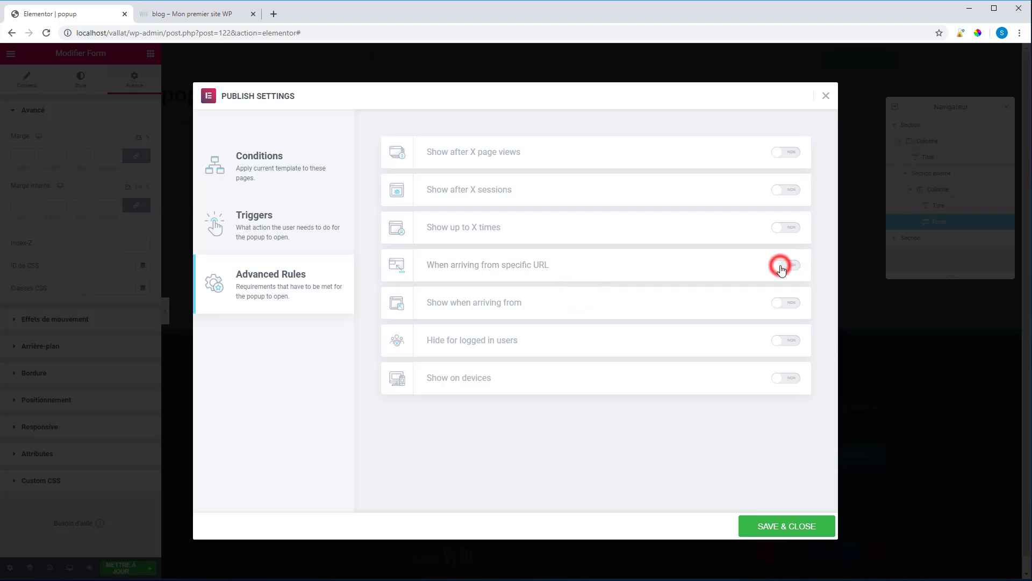
Try the Show when arriving from rule, view its source options, and disable it again.
{"action": "left_click", "coordinate": [788, 303]}
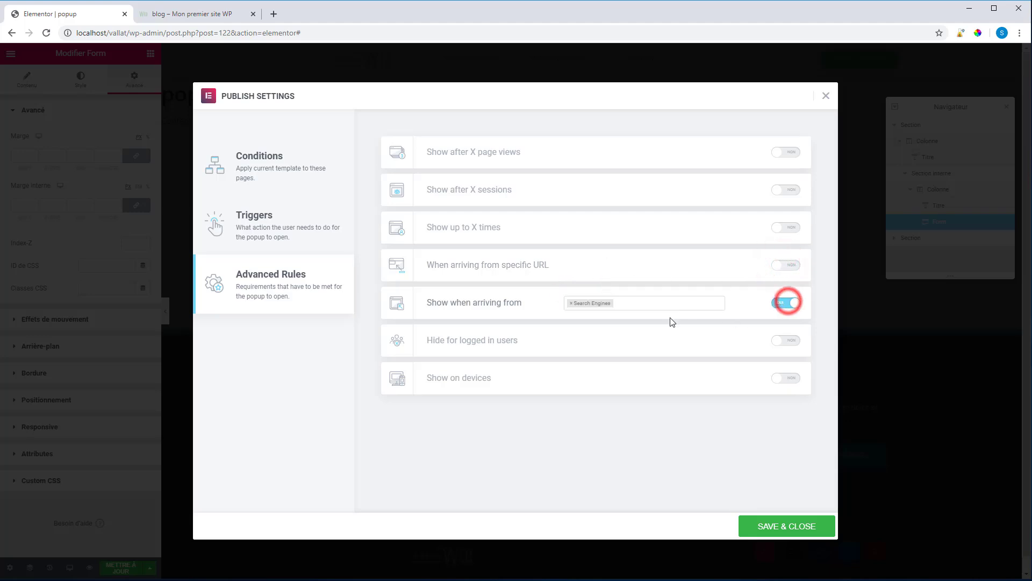
{"action": "left_click", "coordinate": [634, 303]}
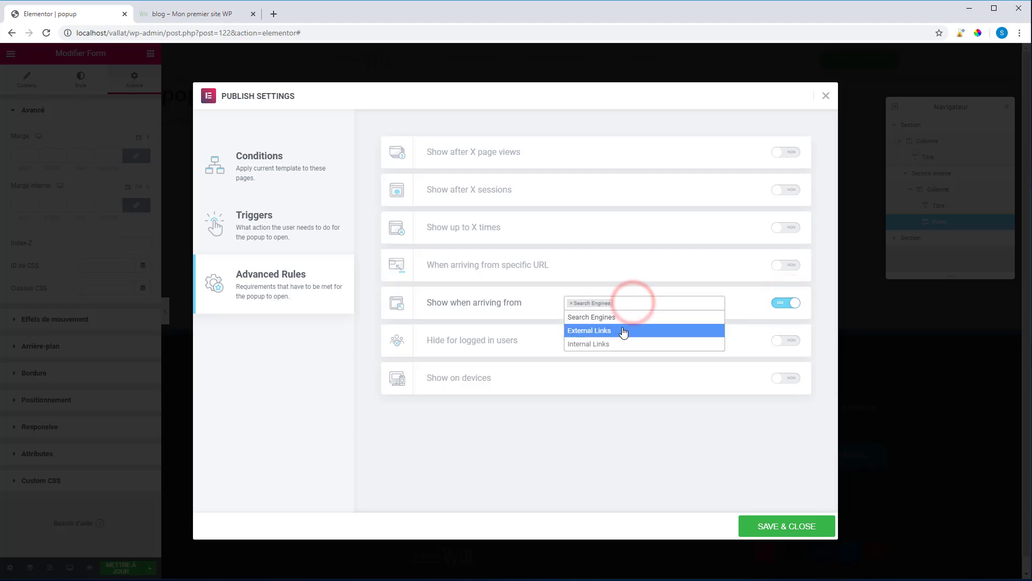
{"action": "left_click", "coordinate": [754, 309]}
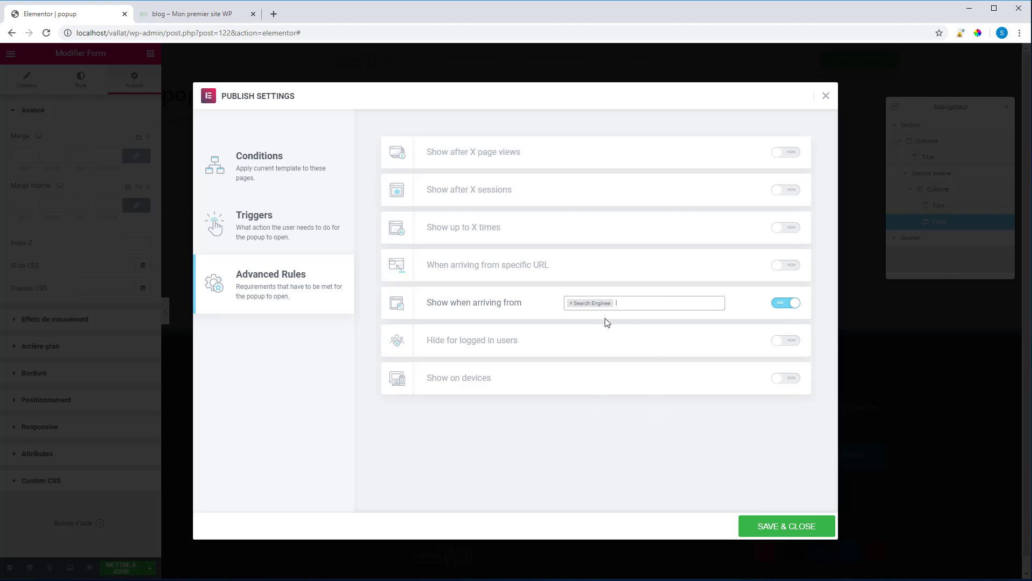
{"action": "left_click", "coordinate": [781, 302]}
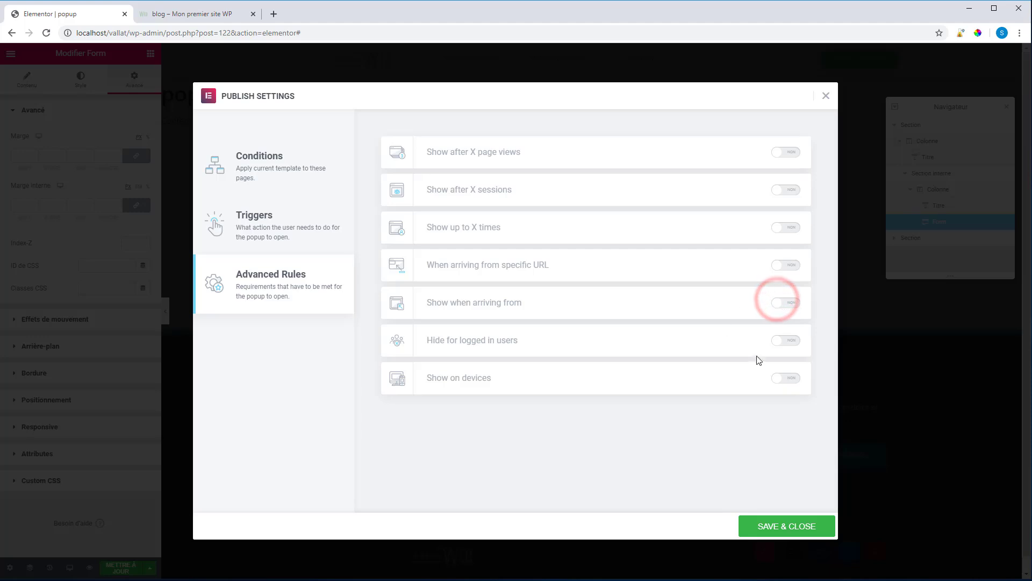
Try Hide for logged in users with the custom roles Editor and Author, then Show on devices, disabling each rule again.
{"action": "left_click", "coordinate": [795, 342]}
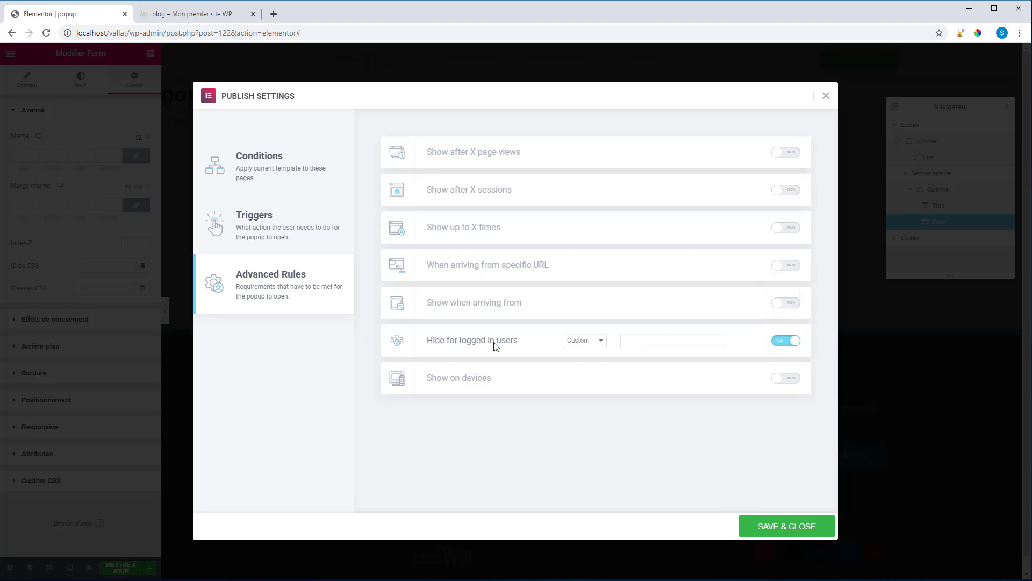
{"action": "left_click", "coordinate": [600, 340]}
{"action": "left_click", "coordinate": [595, 352]}
{"action": "left_click", "coordinate": [572, 339]}
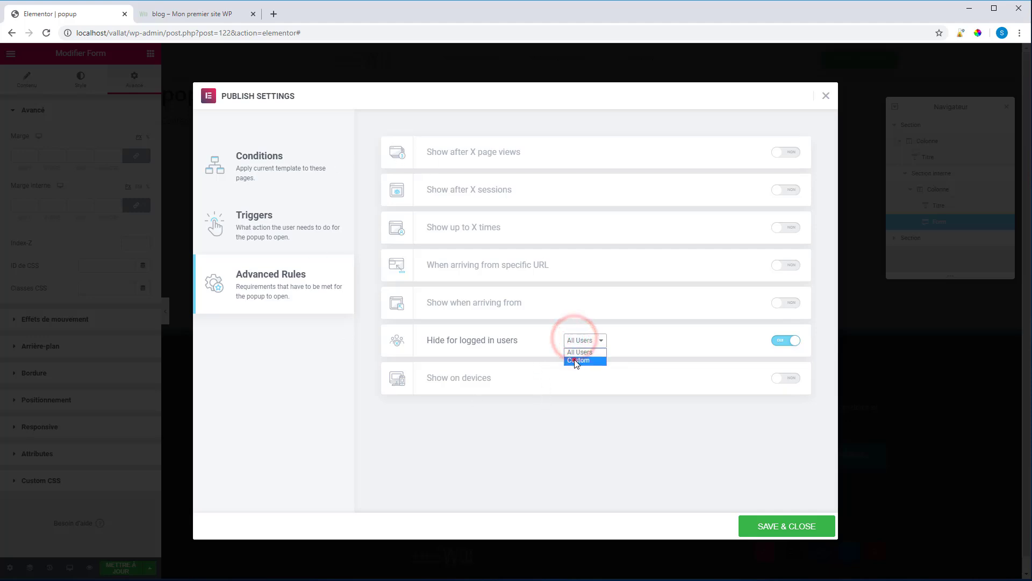
{"action": "left_click", "coordinate": [574, 357]}
{"action": "left_click", "coordinate": [638, 341]}
{"action": "left_click", "coordinate": [637, 370]}
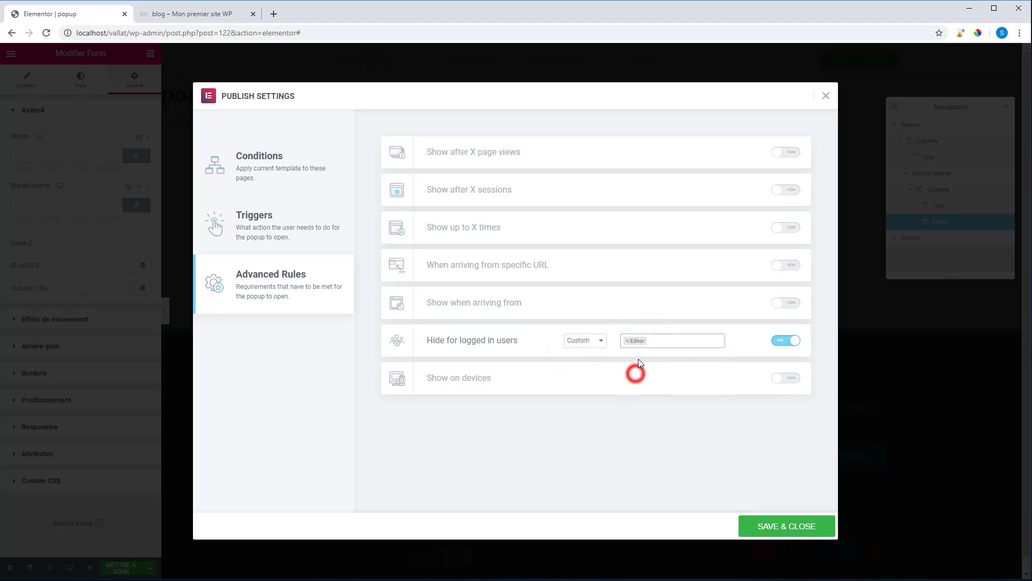
{"action": "left_click", "coordinate": [658, 343]}
{"action": "left_click", "coordinate": [658, 376]}
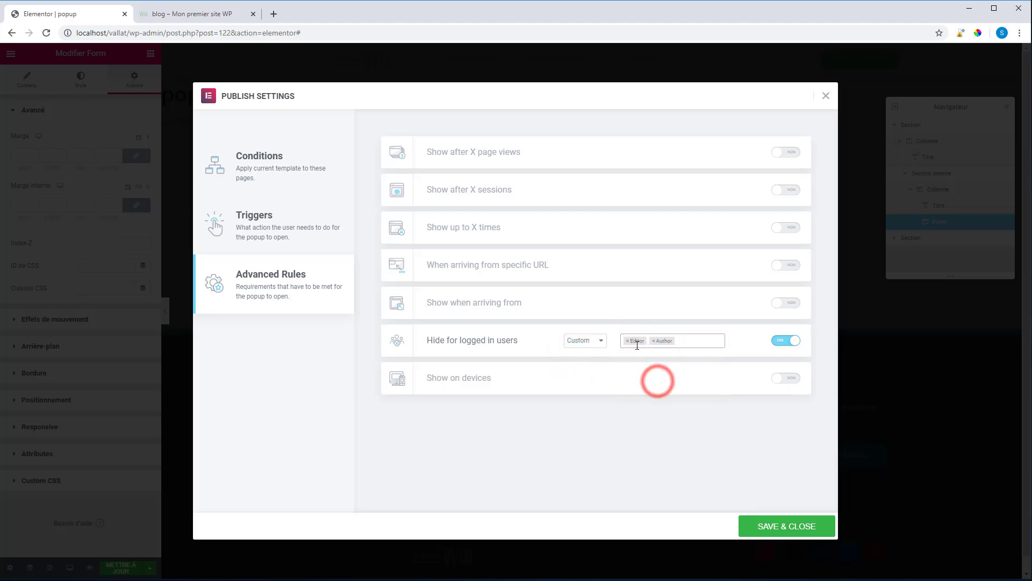
{"action": "left_click", "coordinate": [782, 344]}
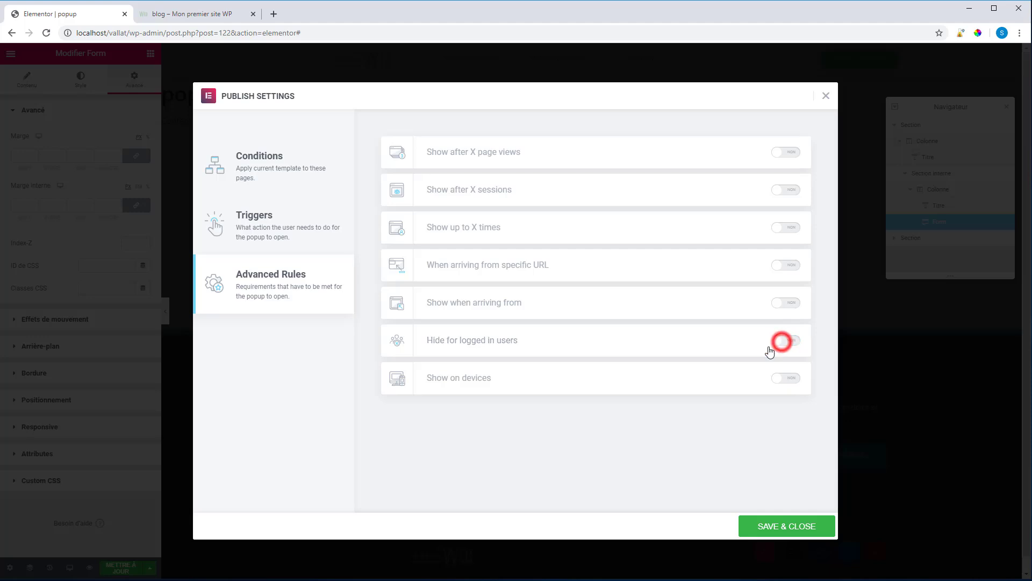
{"action": "left_click", "coordinate": [787, 379]}
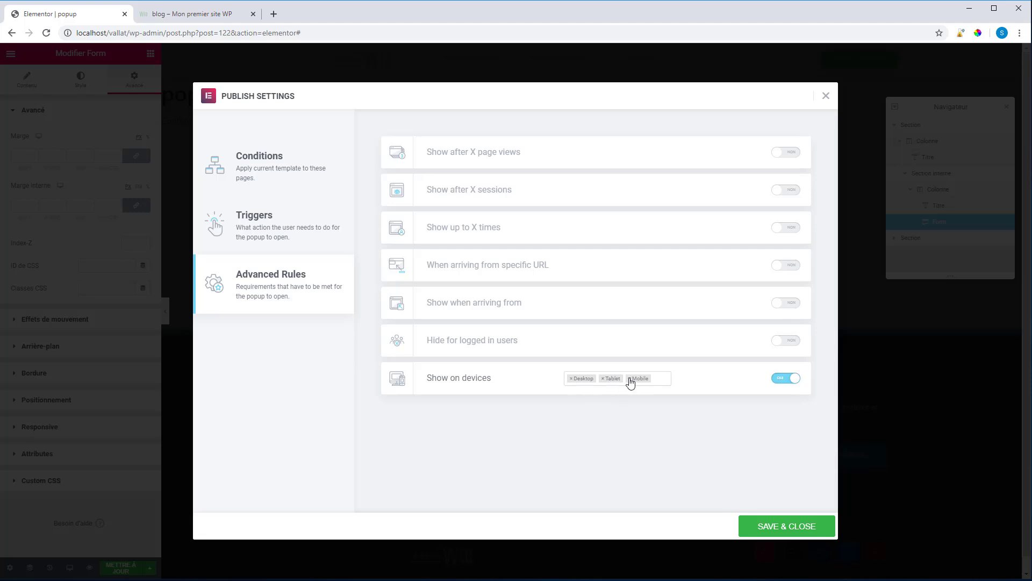
{"action": "left_click", "coordinate": [785, 384]}
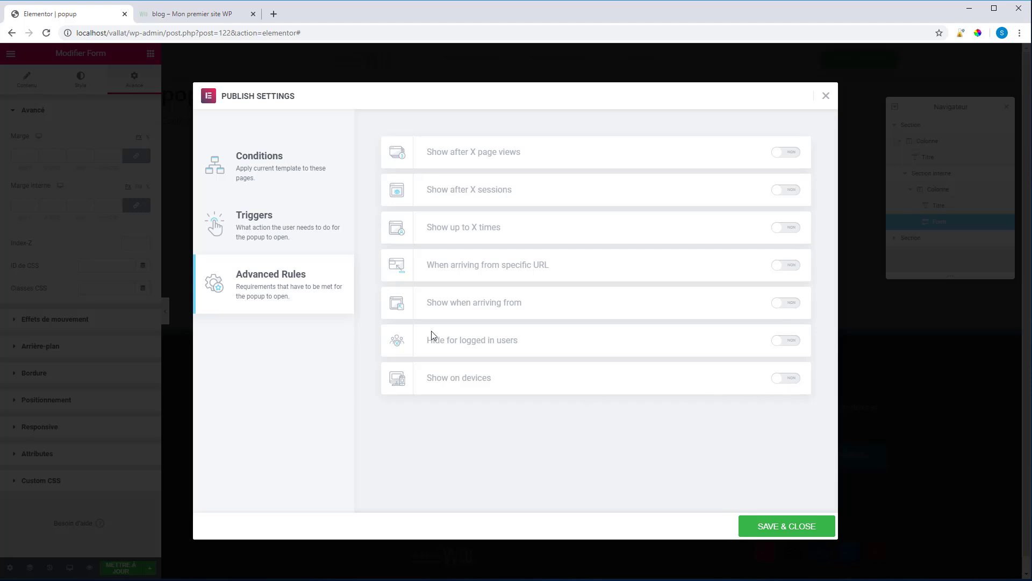
Save and close the popup's publish settings, and reload the blog page in the other browser tab to test the popup.
{"action": "left_click", "coordinate": [277, 229]}
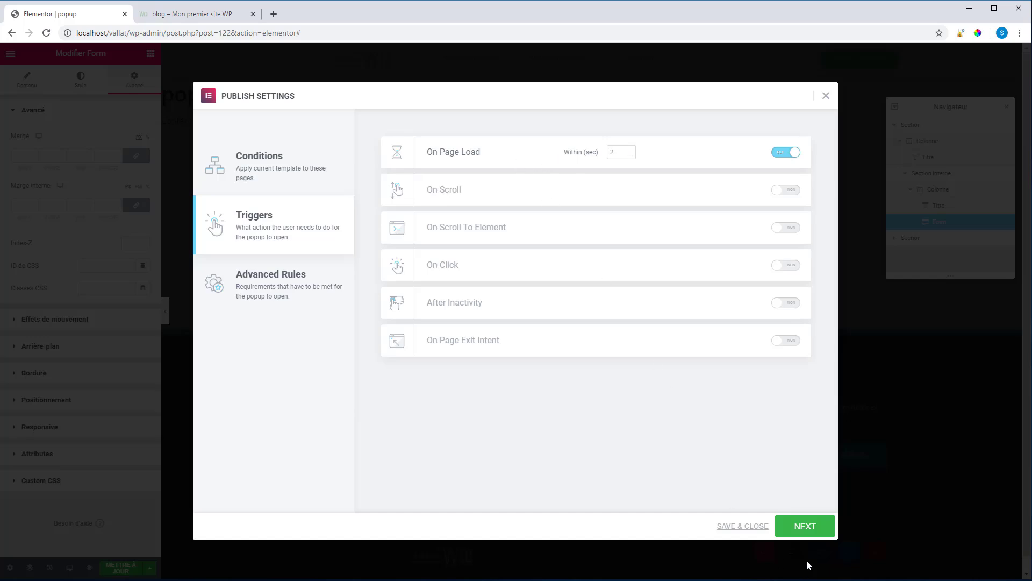
{"action": "left_click", "coordinate": [805, 526]}
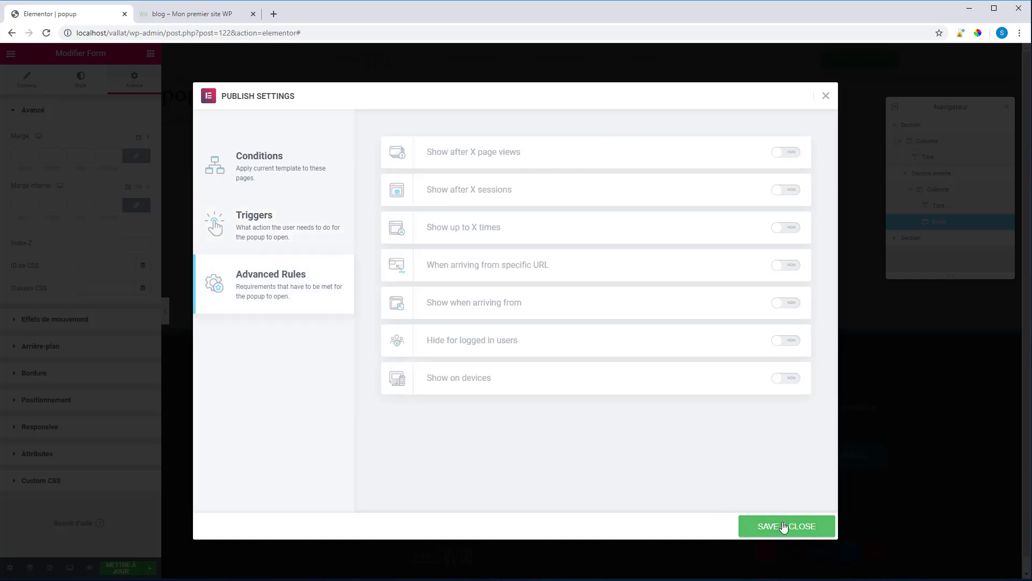
{"action": "left_click", "coordinate": [784, 527]}
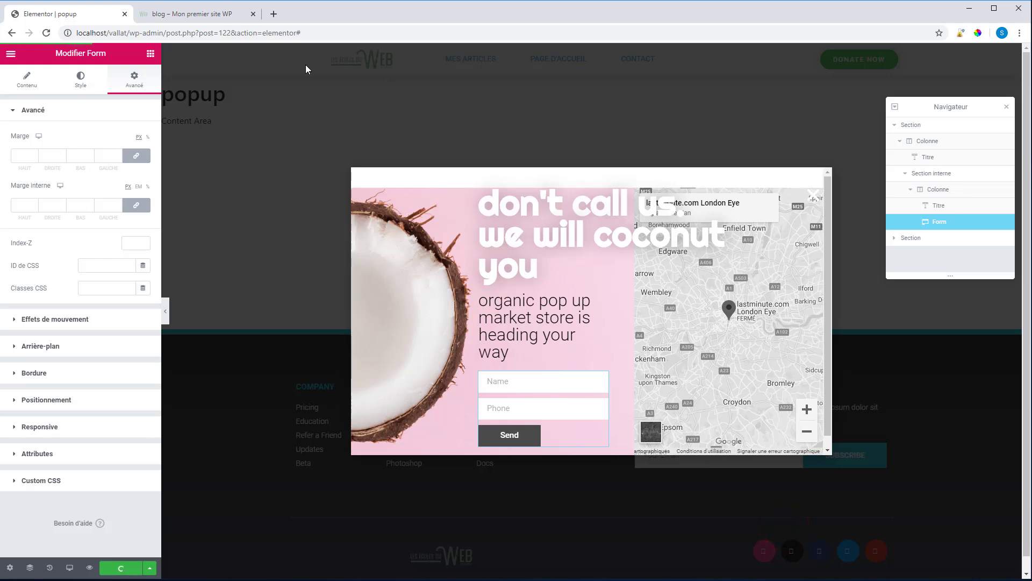
{"action": "left_click", "coordinate": [220, 12]}
{"action": "left_click", "coordinate": [46, 33]}
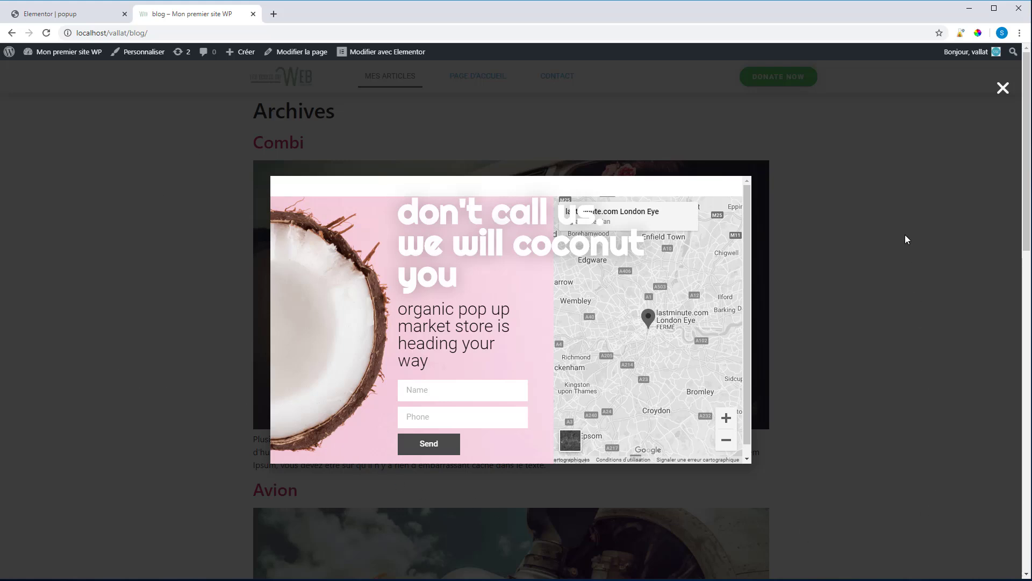
Close the popup on the blog page, open the Page d'accueil page, and close the popup there as well.
{"action": "left_click", "coordinate": [1003, 87]}
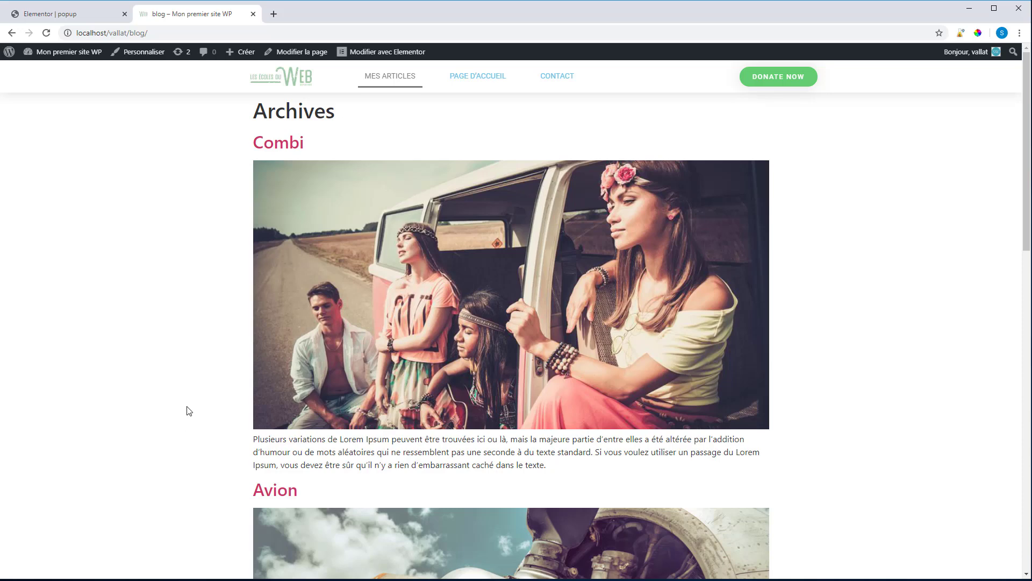
{"action": "left_click", "coordinate": [469, 83]}
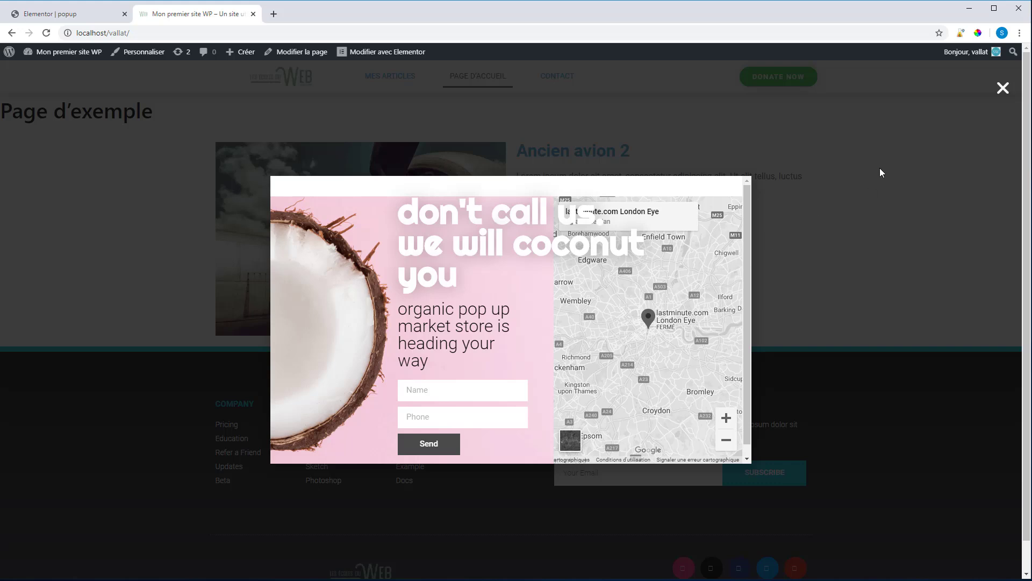
{"action": "left_click", "coordinate": [1003, 89]}
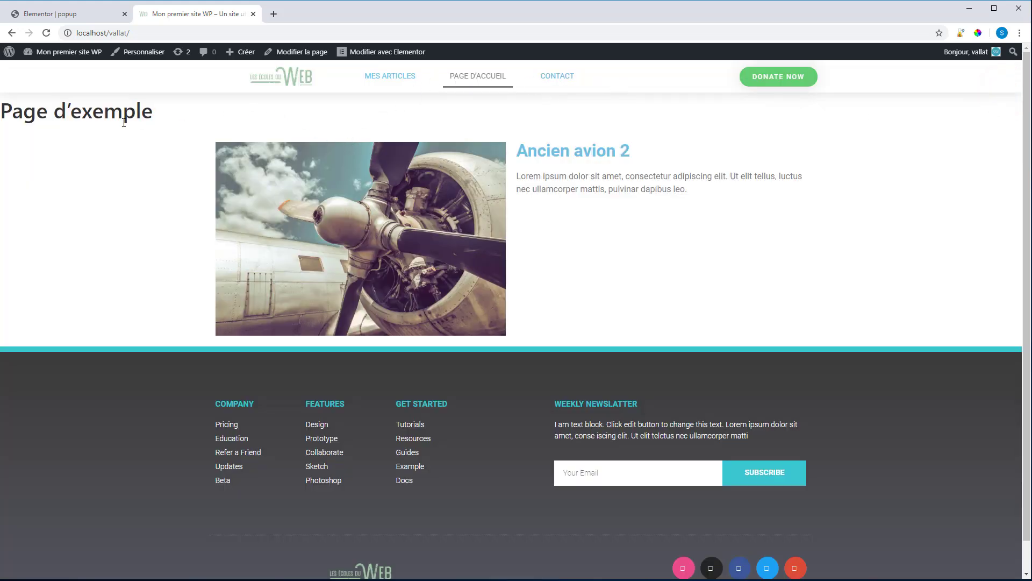
In the Elementor popup's advanced rules, enable Show up to X times with 1 time counted On Open.
{"action": "left_click", "coordinate": [85, 16]}
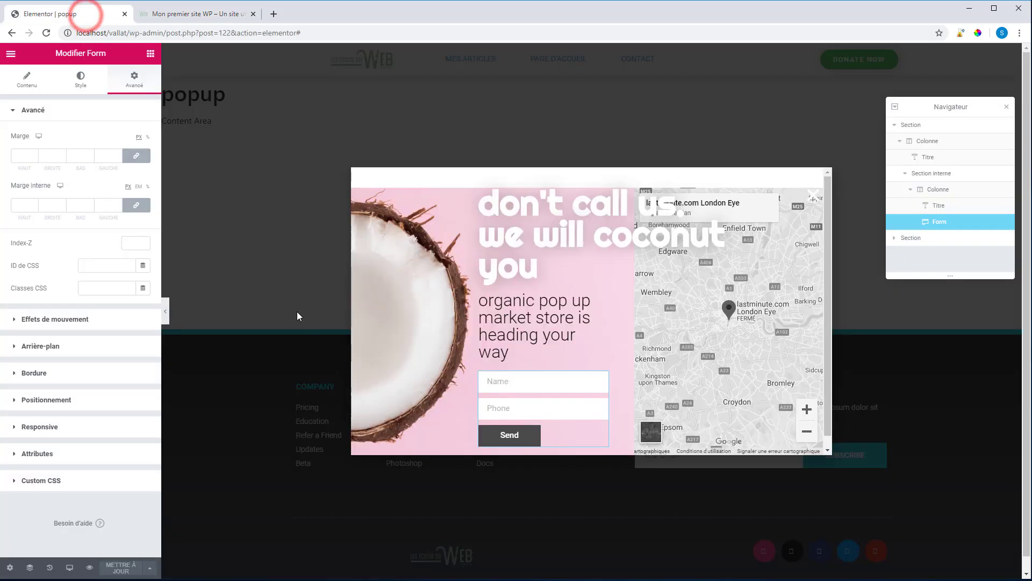
{"action": "left_click", "coordinate": [150, 568]}
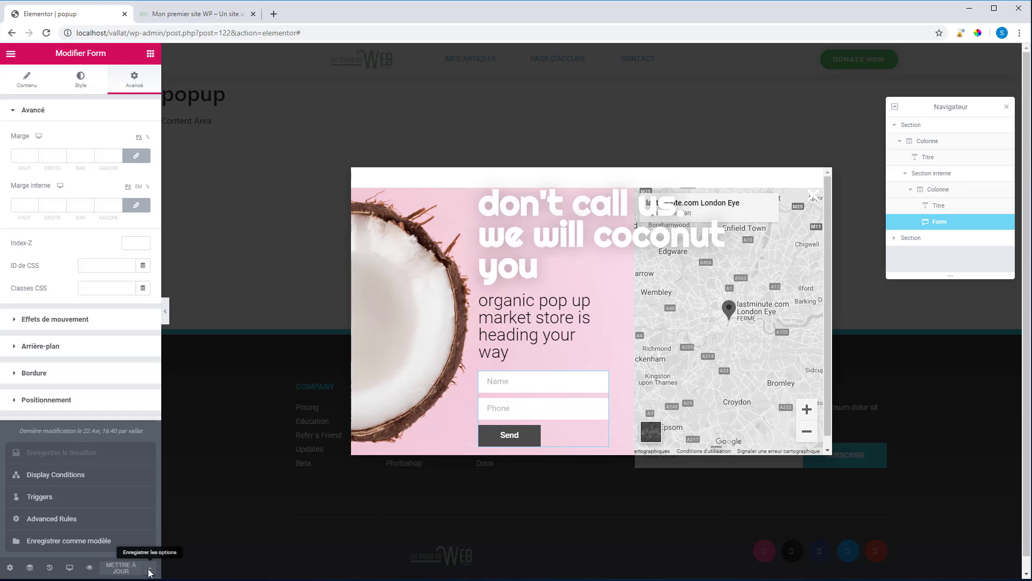
{"action": "left_click", "coordinate": [88, 494]}
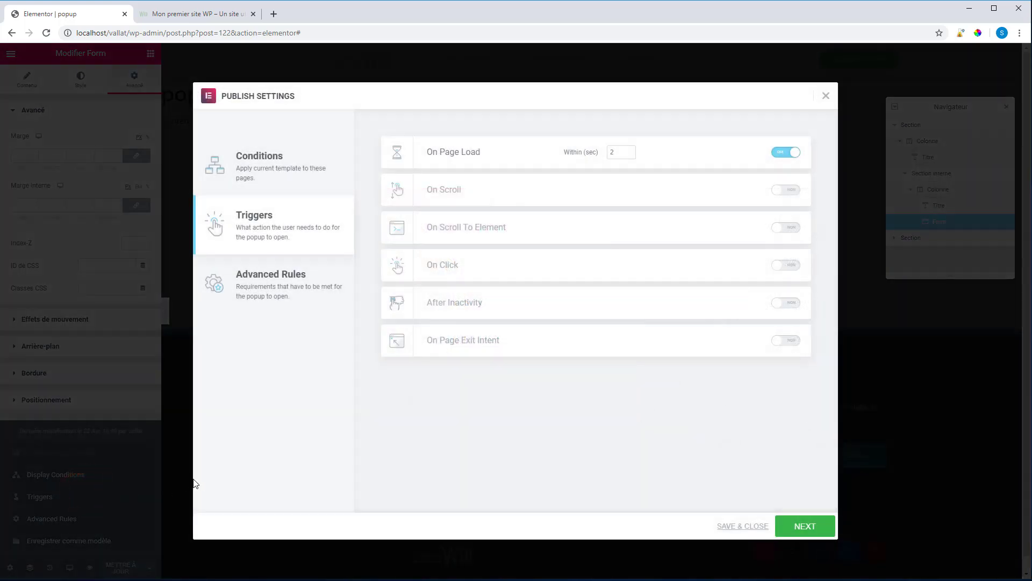
{"action": "left_click", "coordinate": [282, 279]}
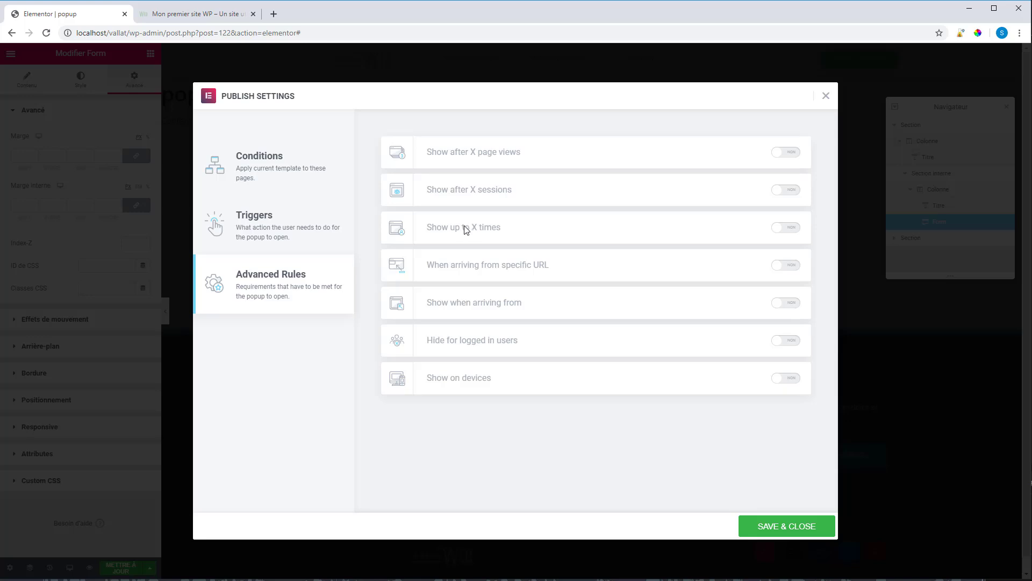
{"action": "left_click", "coordinate": [791, 227]}
{"action": "left_click_drag", "start_coordinate": [621, 226], "coordinate": [606, 228]}
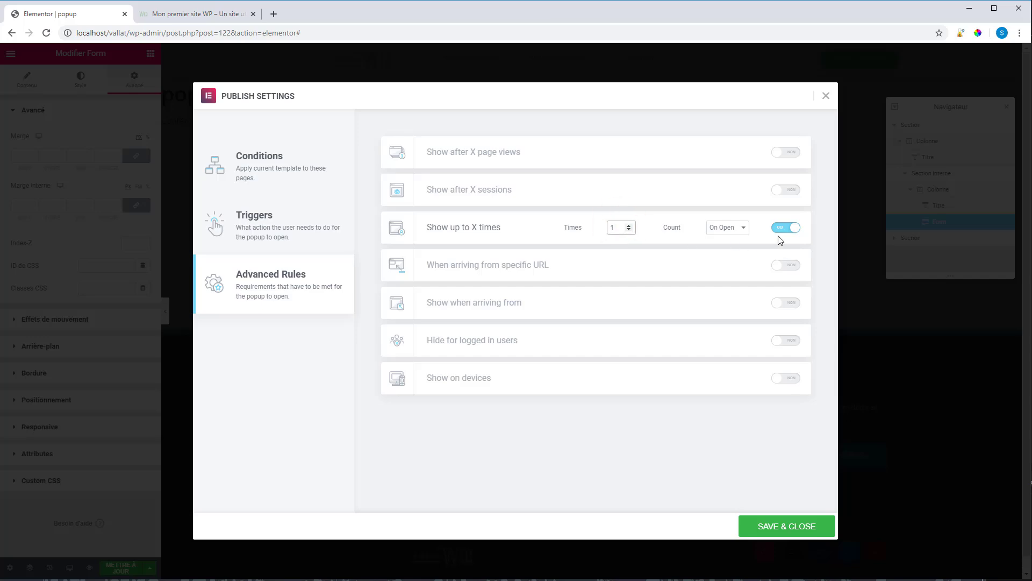
Save and close the publish settings, and reload the home page in the site's browser tab to test the display limit.
{"action": "left_click", "coordinate": [777, 521]}
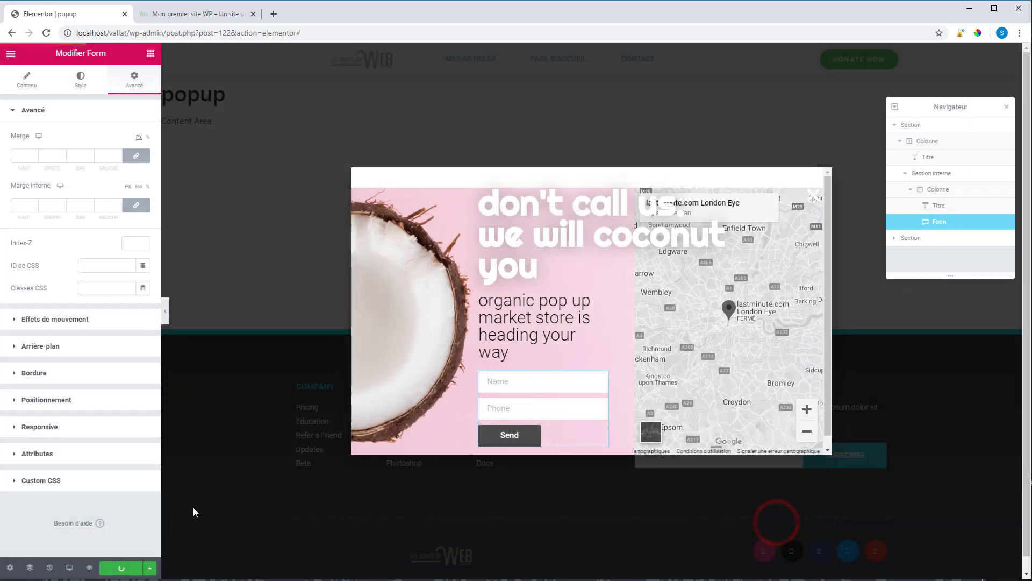
{"action": "left_click", "coordinate": [204, 14]}
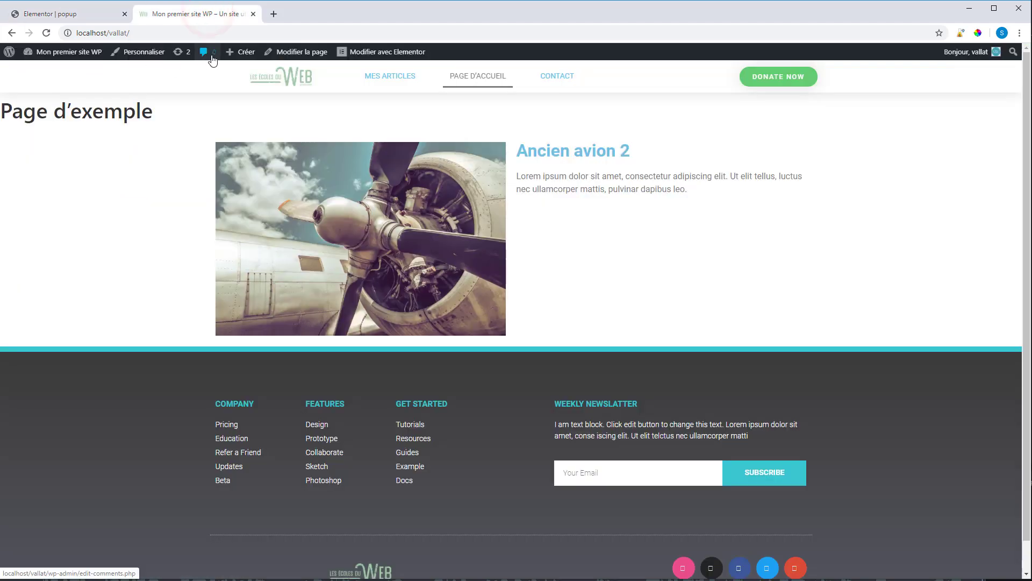
{"action": "left_click", "coordinate": [46, 32]}
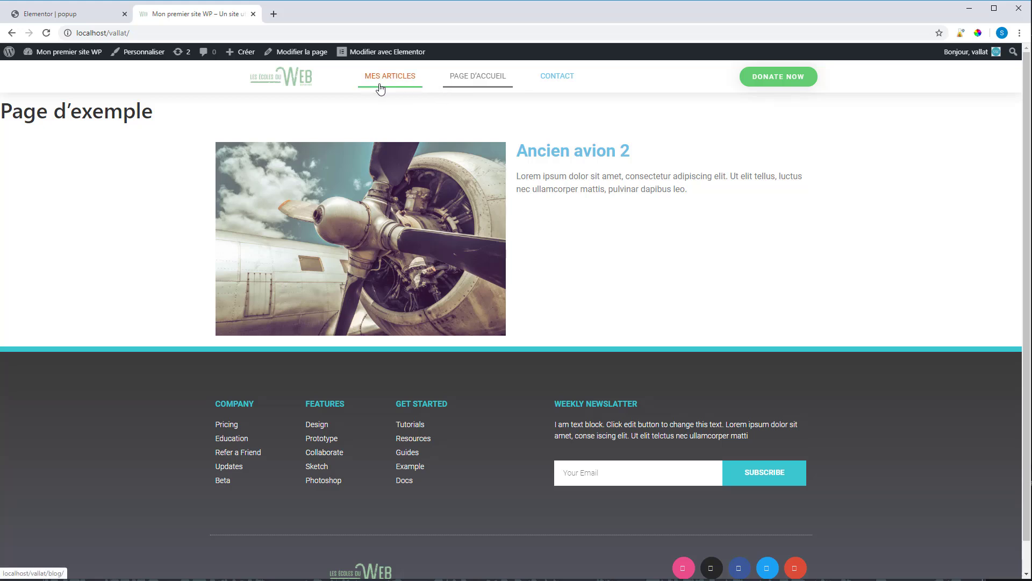
Copy the home page's address and launch Firefox to test the popup in a different browser.
{"action": "left_click", "coordinate": [154, 31]}
{"action": "key", "text": "ctrl+c"}
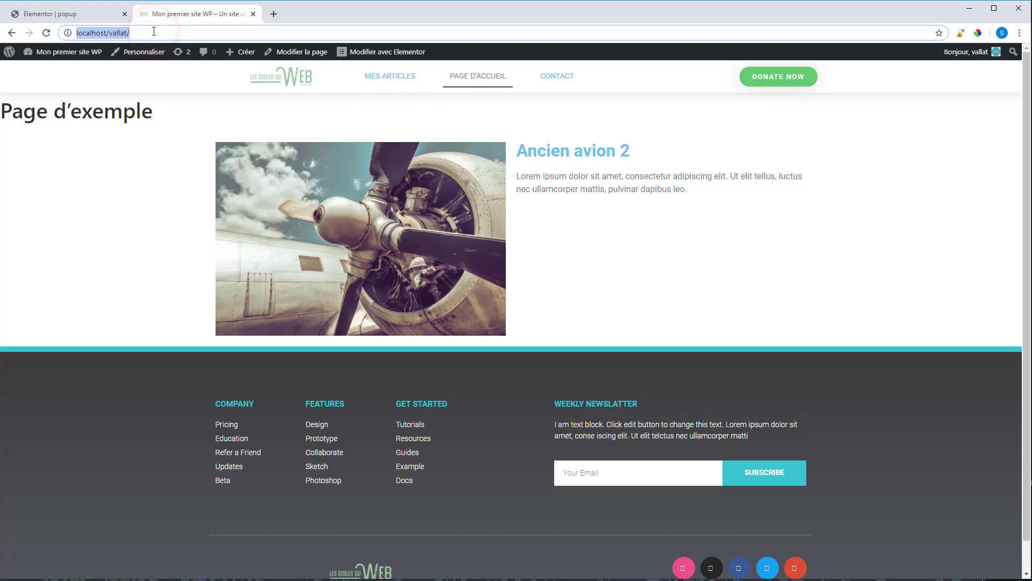
{"action": "key", "text": "super"}
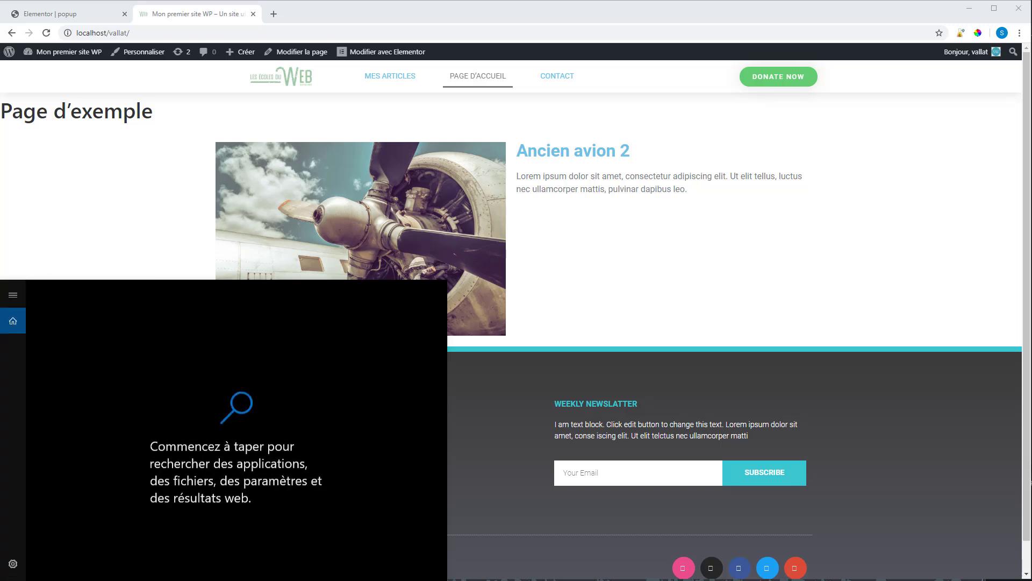
{"action": "type", "text": "mozi"}
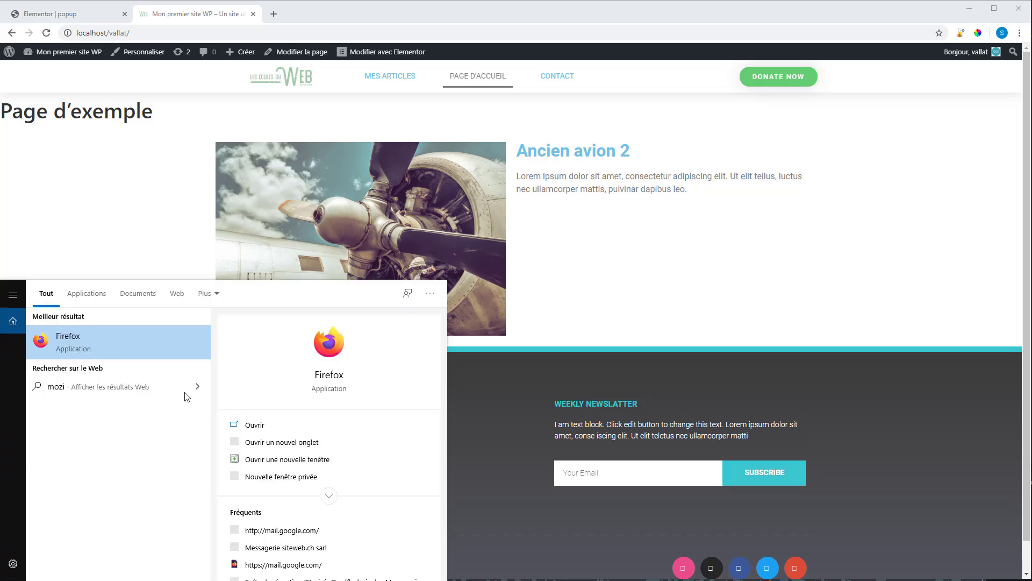
{"action": "left_click", "coordinate": [150, 340]}
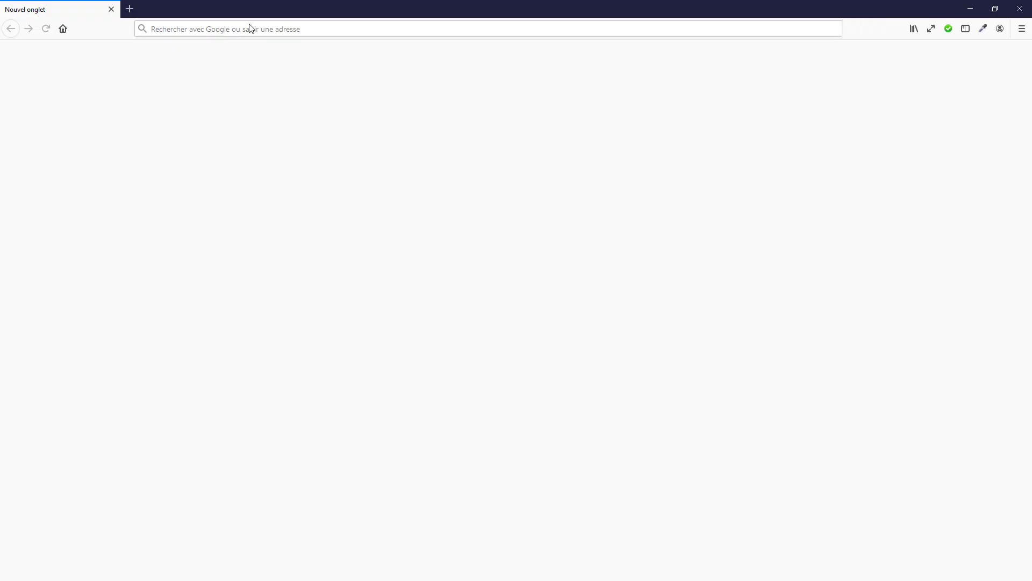
Load localhost/vallat/ in Firefox using the copied address, postponing the default browser choice.
{"action": "left_click", "coordinate": [249, 30]}
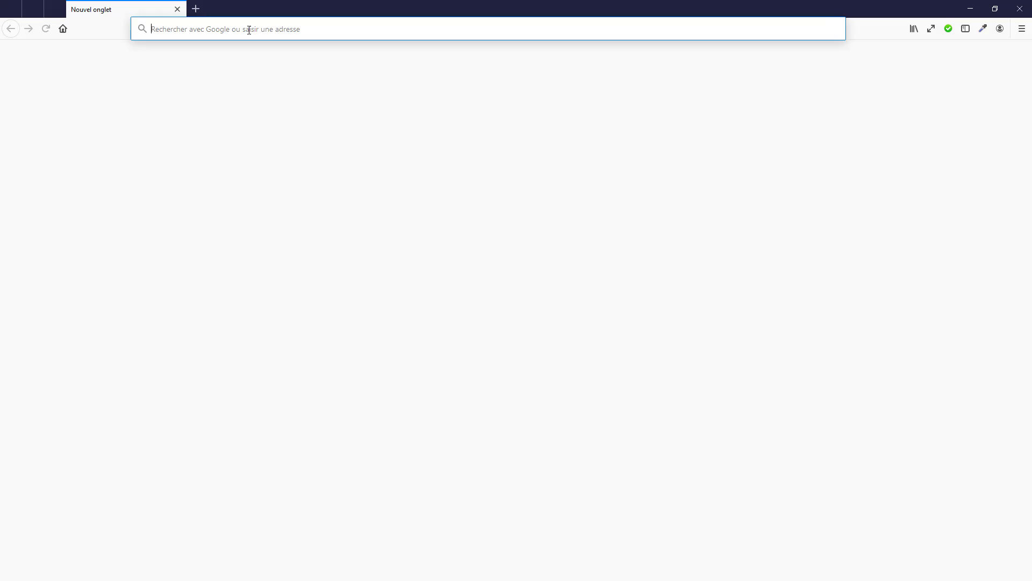
{"action": "key", "text": "ctrl+v"}
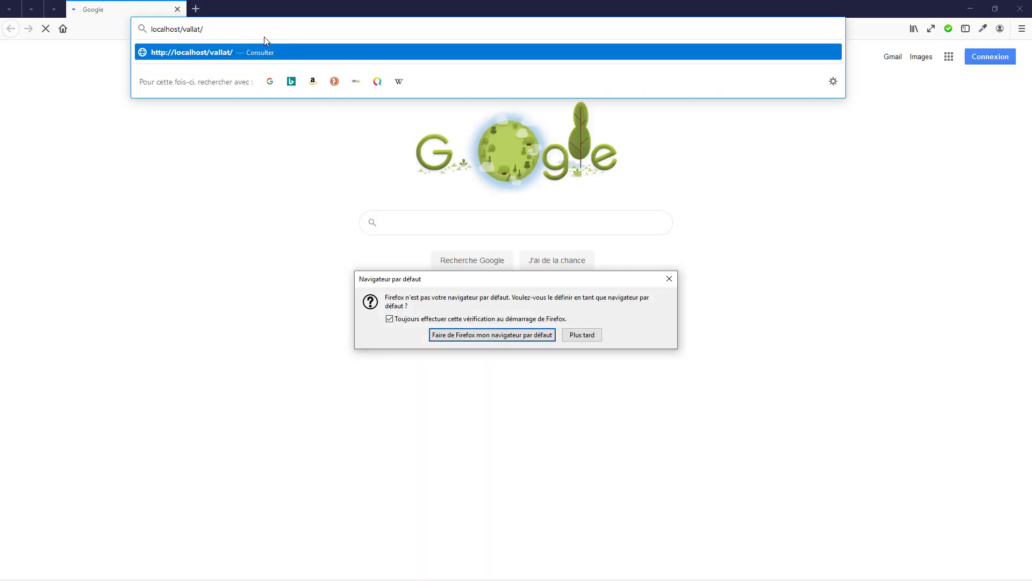
{"action": "left_click", "coordinate": [256, 33]}
{"action": "left_click", "coordinate": [582, 334]}
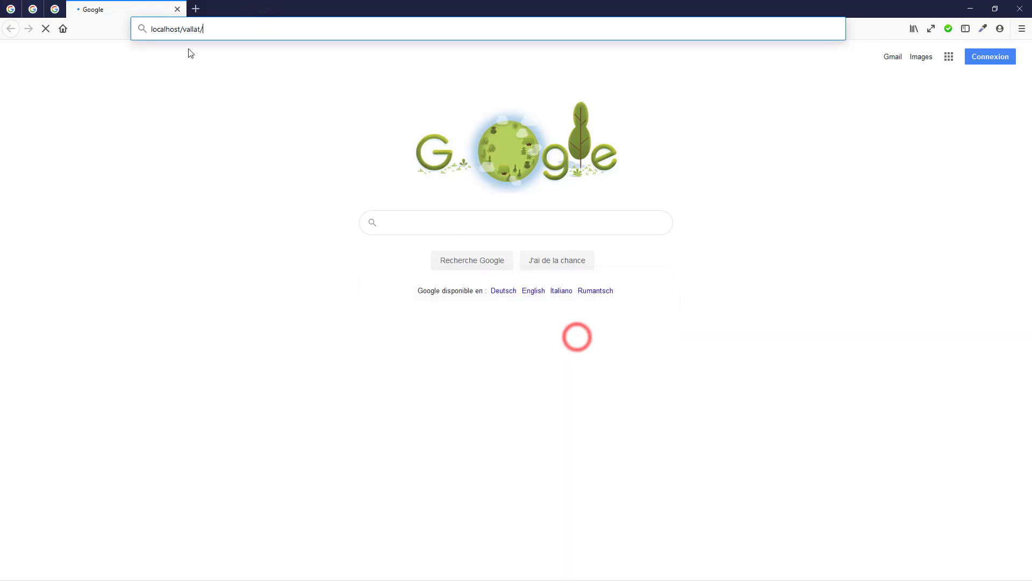
{"action": "left_click", "coordinate": [215, 28]}
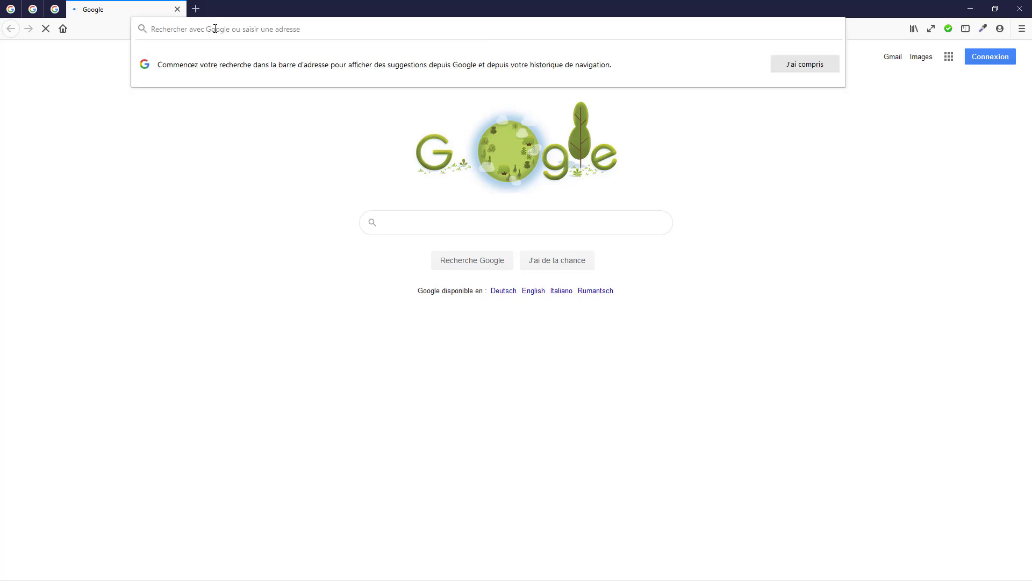
{"action": "left_click", "coordinate": [99, 26]}
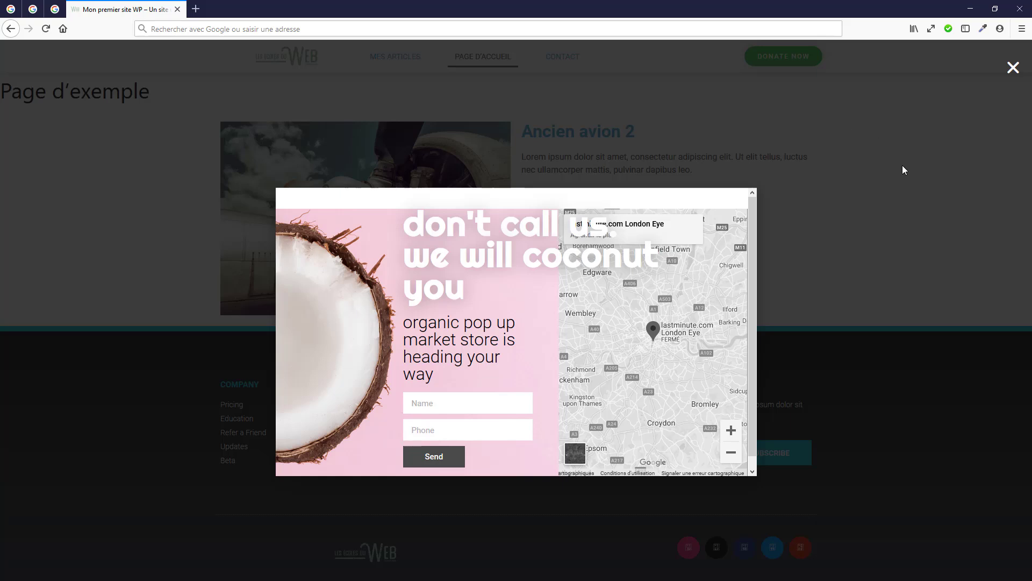
Close the popup on the home page, open Mes articles, and check whether the popup shows up again there.
{"action": "left_click", "coordinate": [880, 226]}
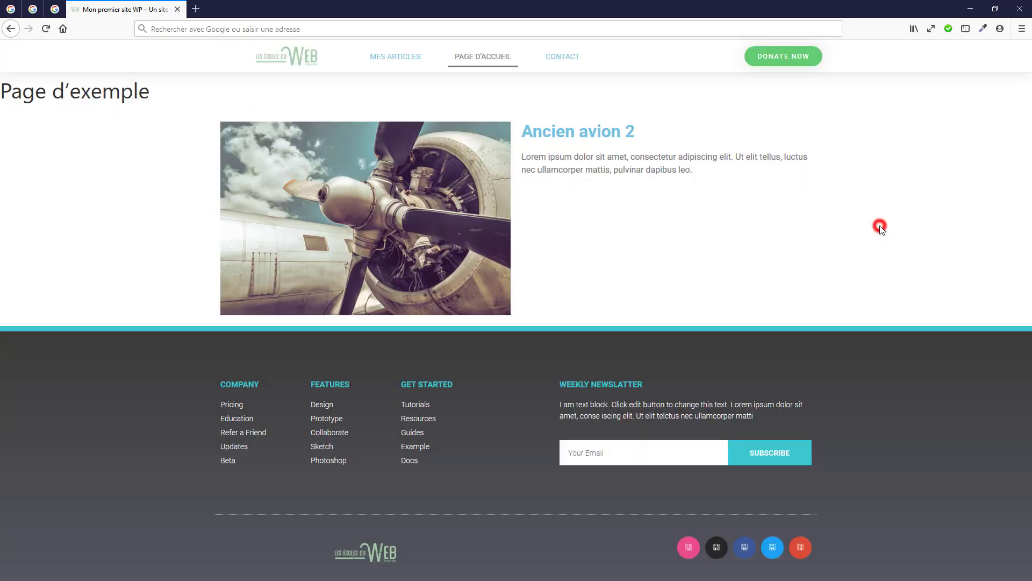
{"action": "left_click", "coordinate": [396, 57]}
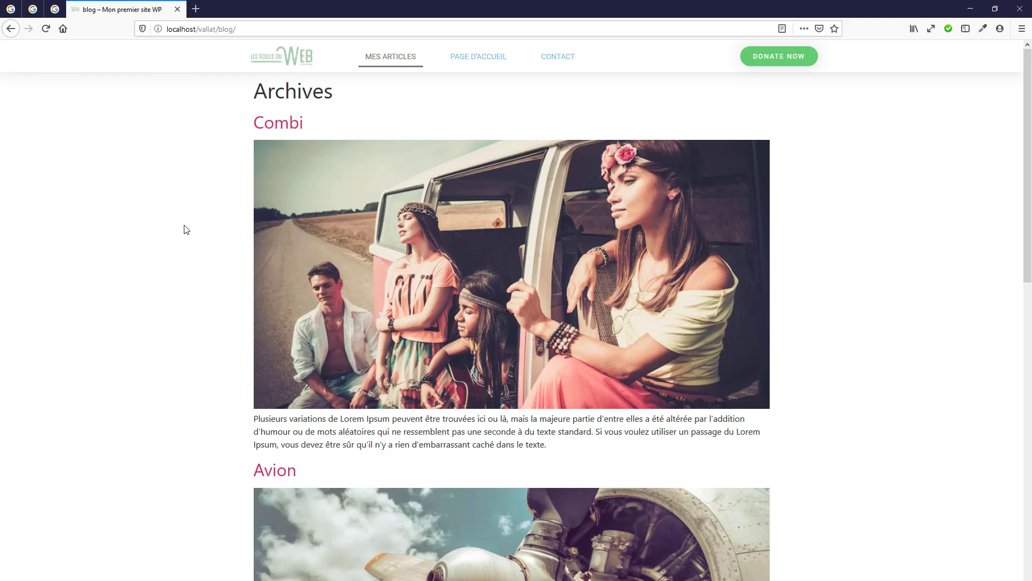
{"action": "scroll", "coordinate": [184, 230], "scroll_direction": "down", "scroll_amount": 4}
{"action": "scroll", "coordinate": [207, 247], "scroll_direction": "up", "scroll_amount": 4}
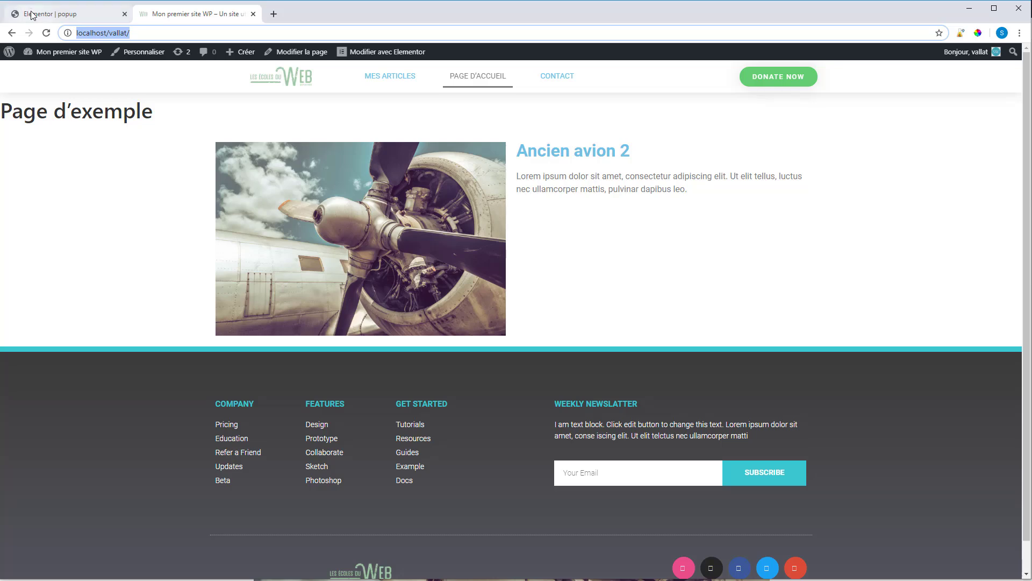
Return to the Elementor popup in Chrome and review its advanced rules, triggers and display conditions.
{"action": "left_click", "coordinate": [33, 15]}
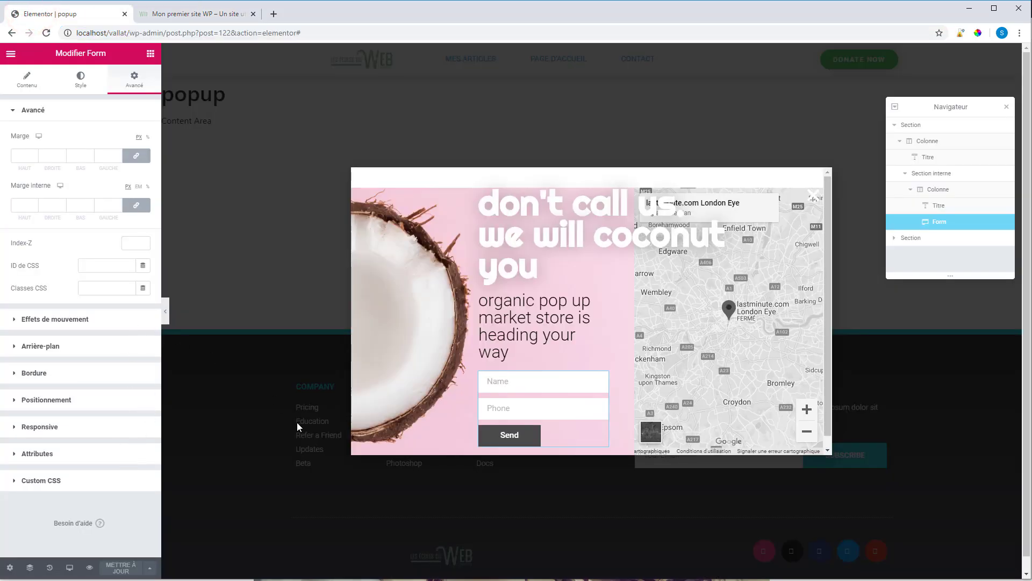
{"action": "left_click", "coordinate": [150, 567]}
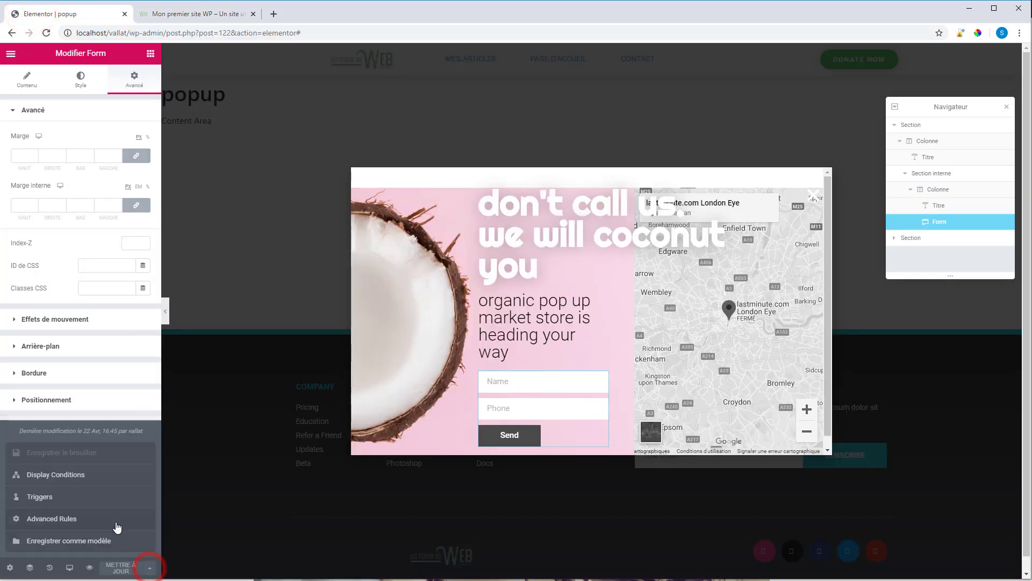
{"action": "left_click", "coordinate": [97, 517]}
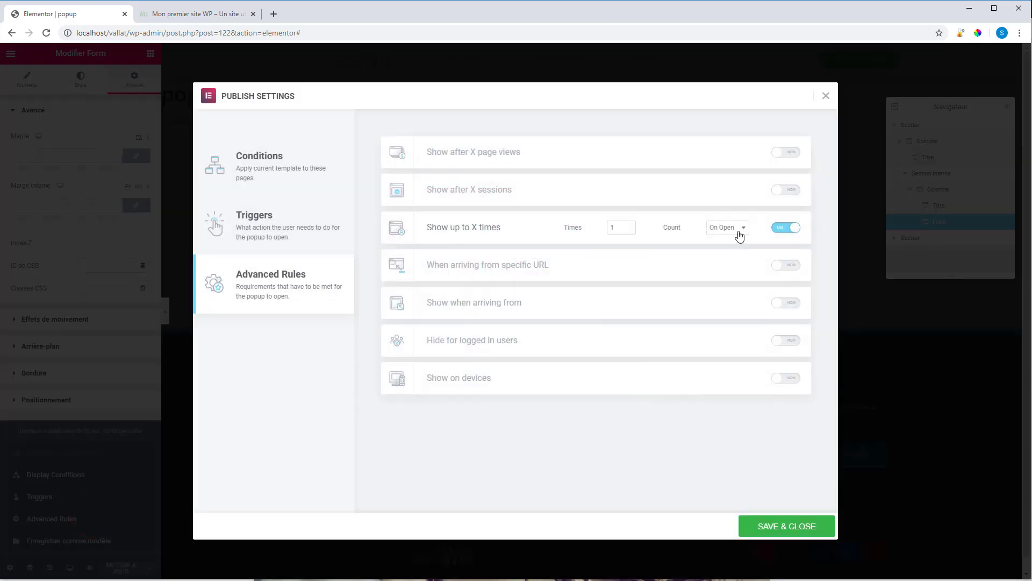
{"action": "left_click", "coordinate": [293, 235]}
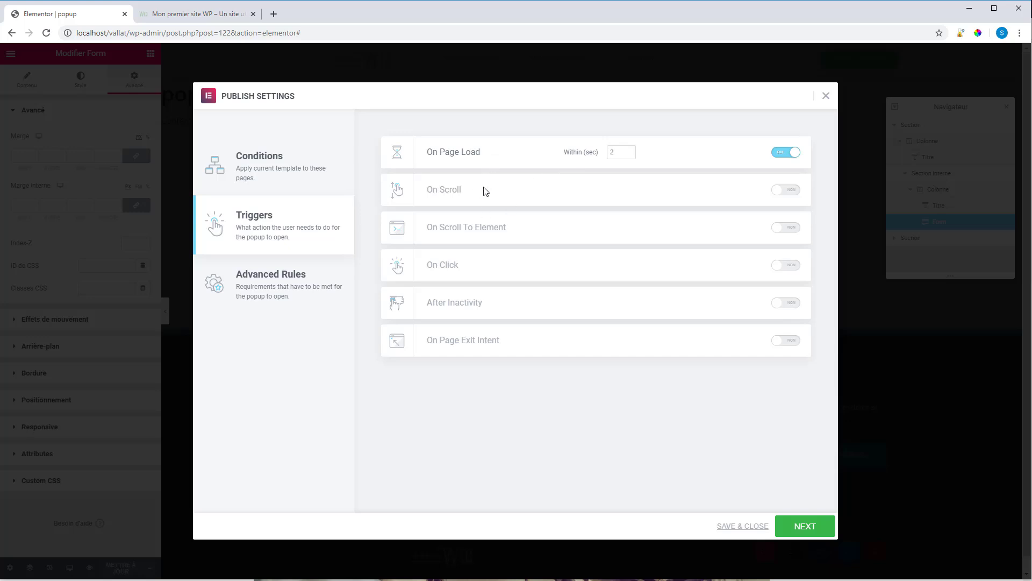
{"action": "left_click", "coordinate": [254, 172]}
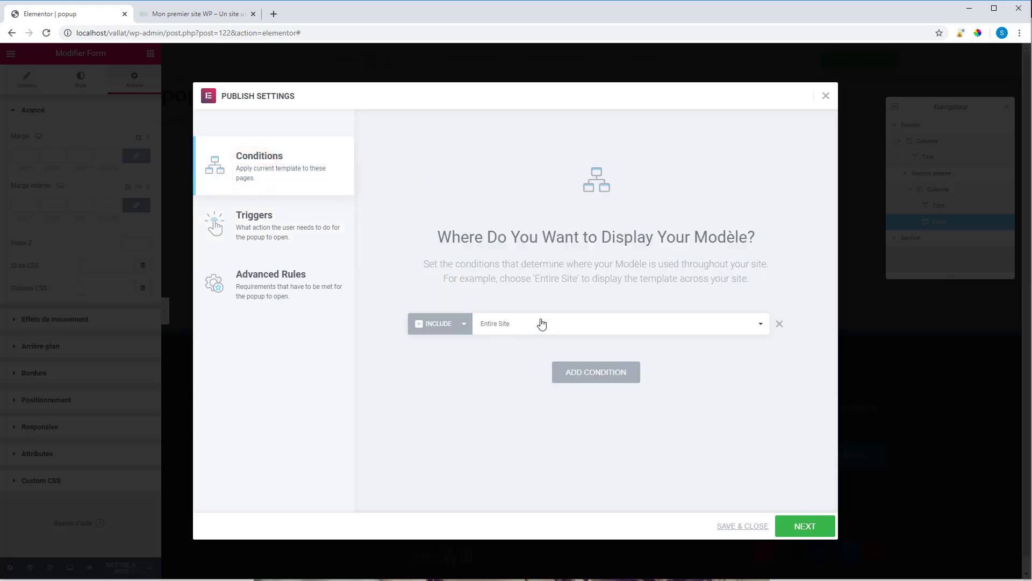